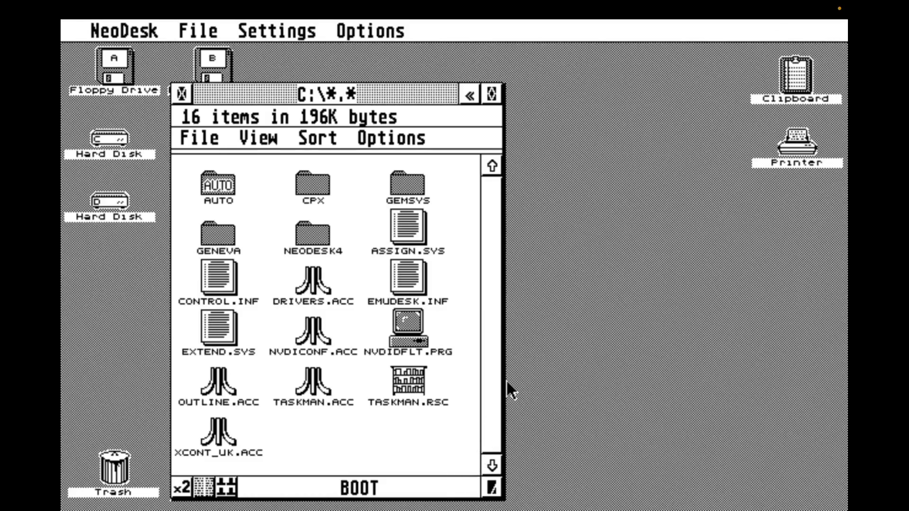
Step: Duplicate the C:\ root window with the x2 button so it appears twice side by side
click(182, 487)
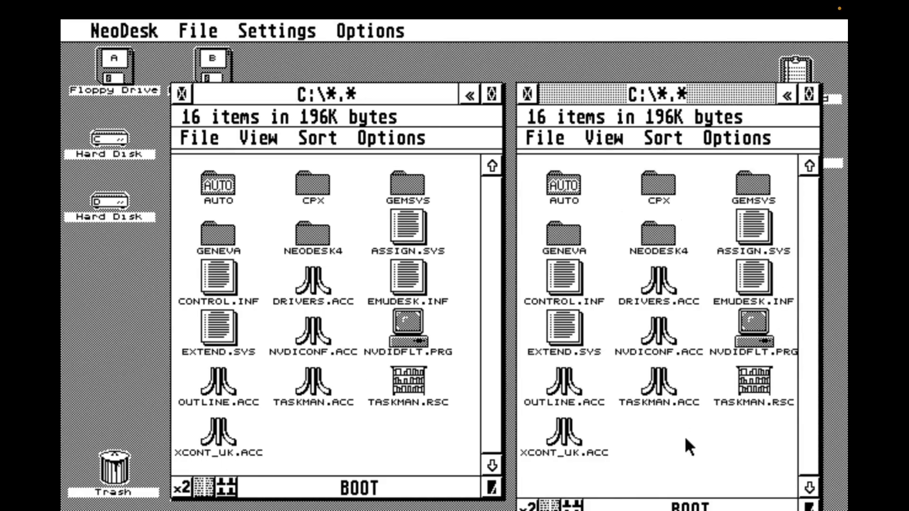
Step: Create a BIN folder in the C: root and open it
key(ctrl+n)
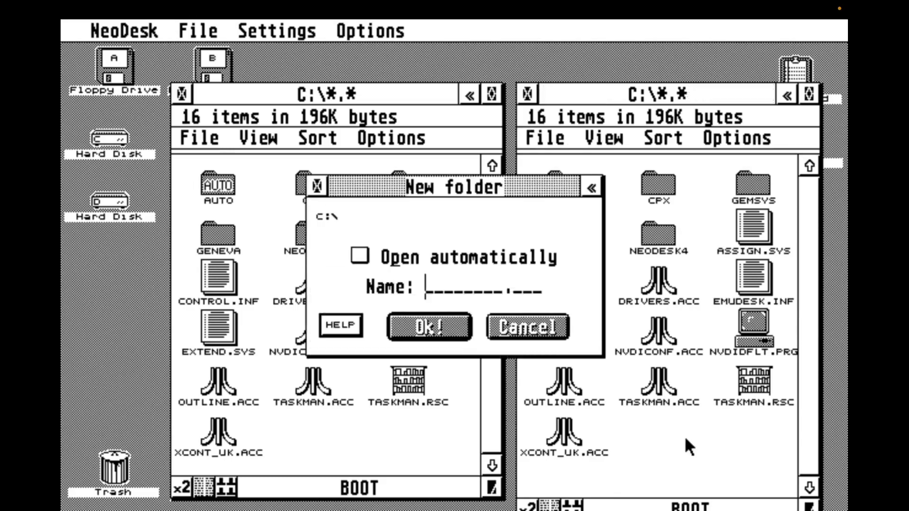
text(BIN)
key(Return)
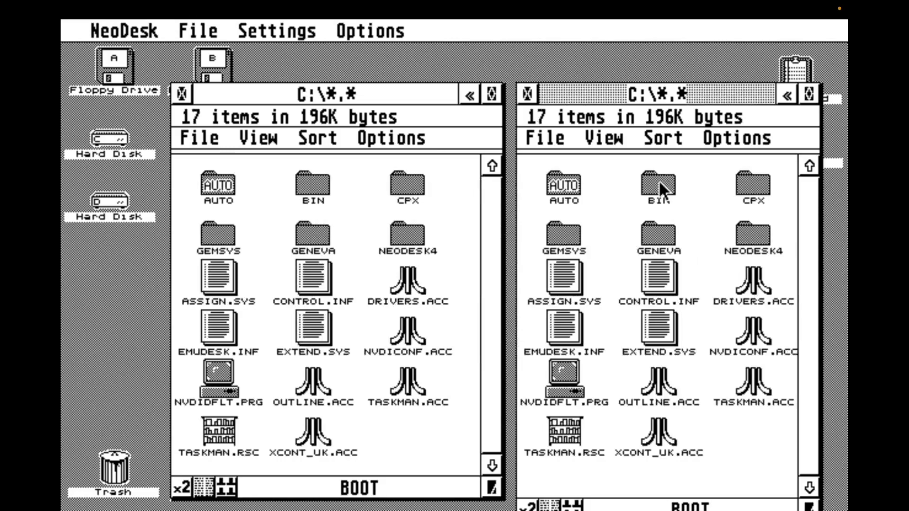
double_click(660, 183)
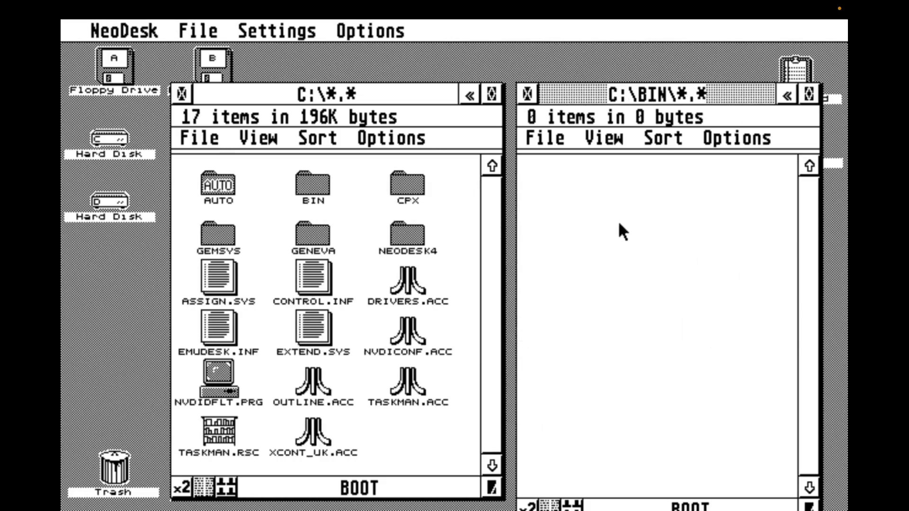
Step: Create a GEM folder inside BIN, open it, and open drive D: in a new window
key(ctrl+n)
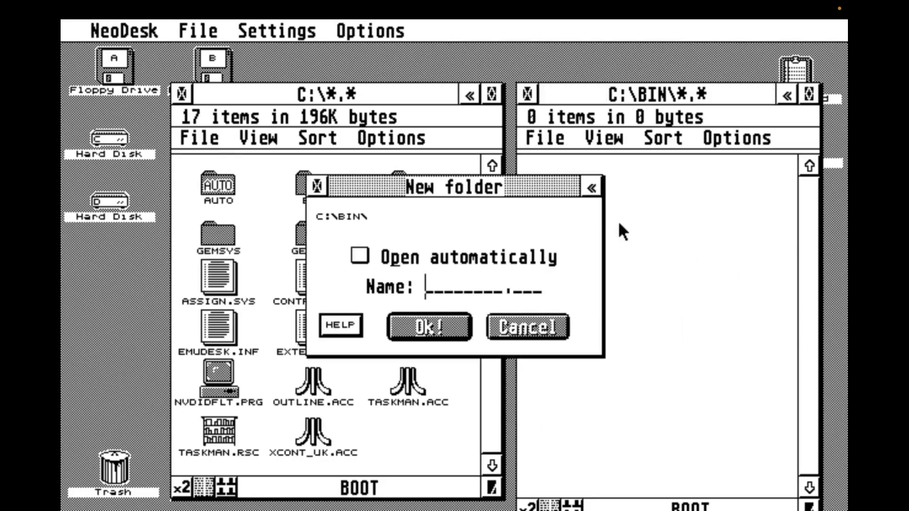
text(GEM)
key(Return)
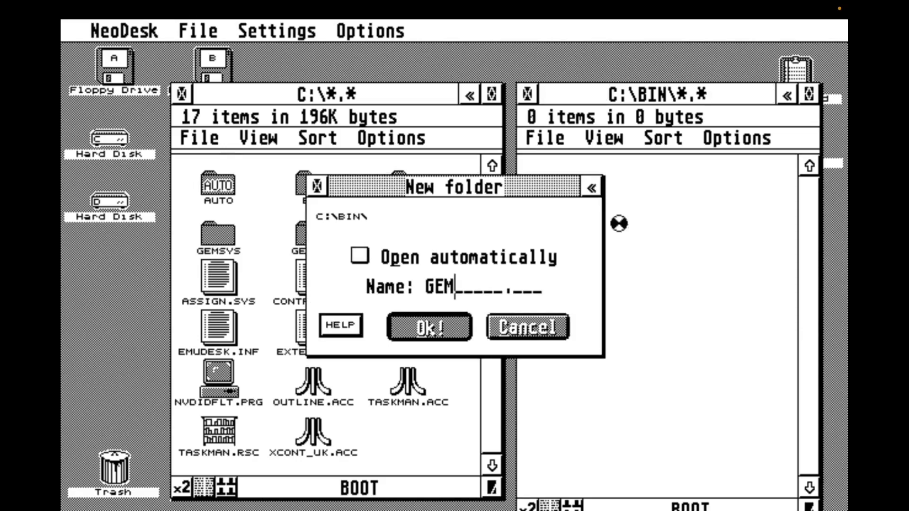
double_click(568, 185)
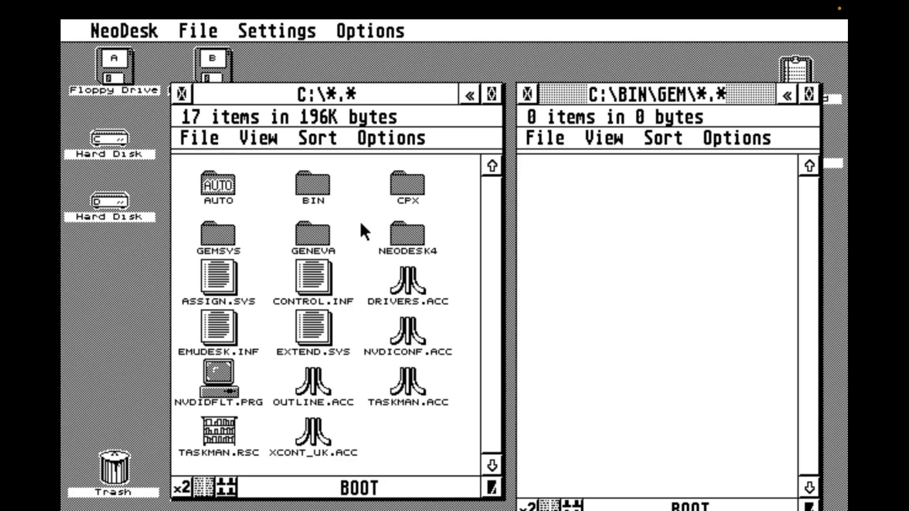
double_click(109, 201)
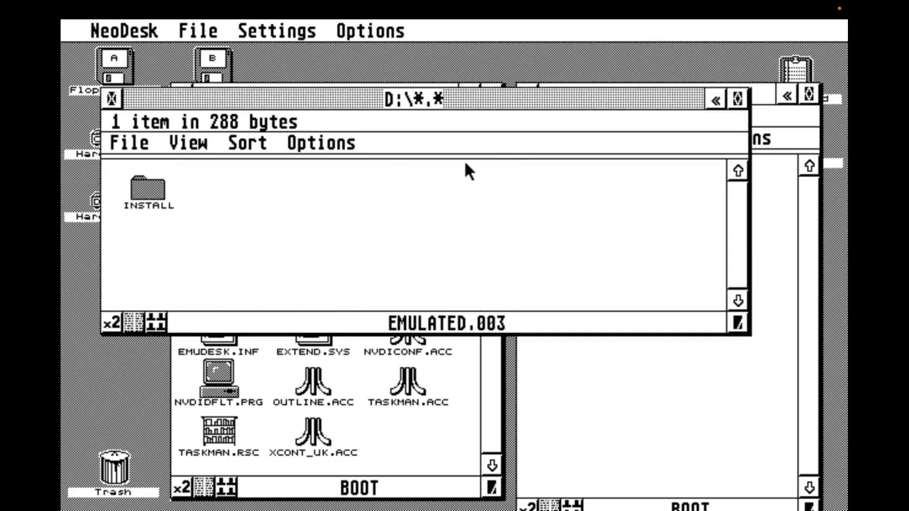
Step: Copy GEMBENCH, QED and SYSINFO.PRG from D:\INSTALL into C:\BIN\GEM, then put QED.APP on the desktop
drag(740, 322, 386, 420)
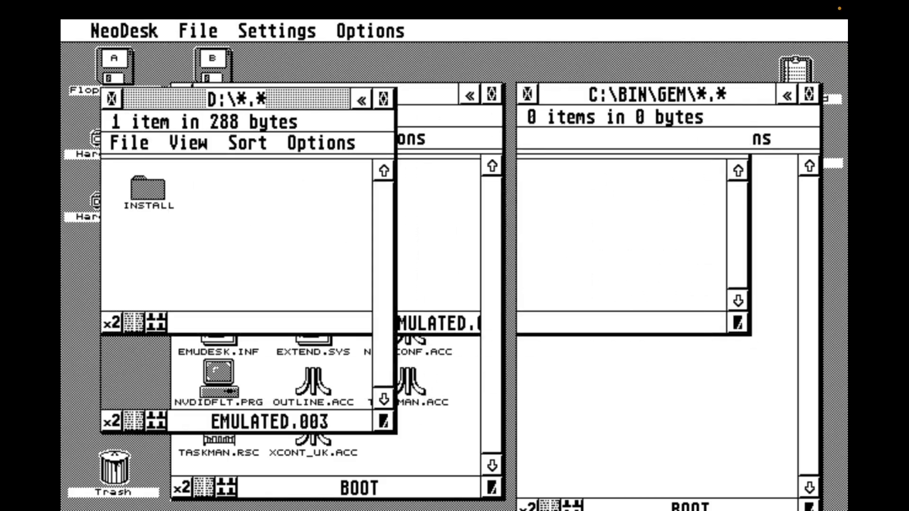
double_click(148, 199)
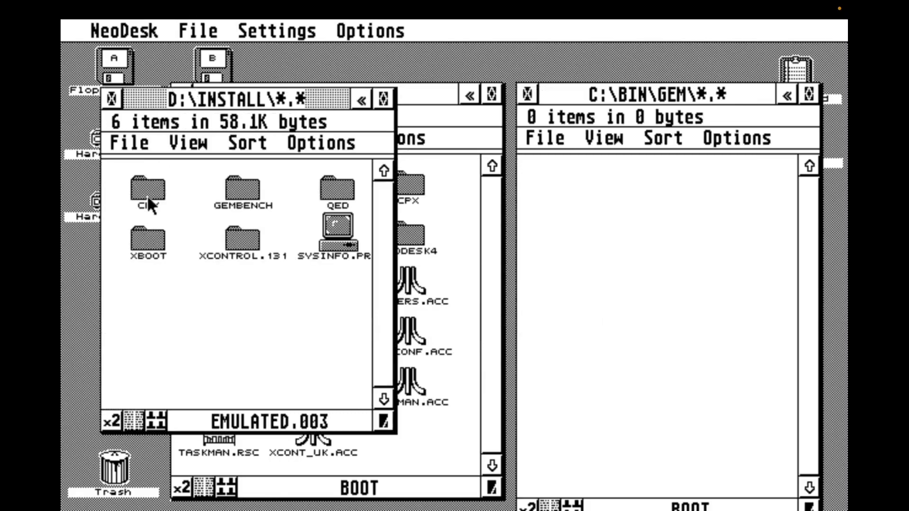
click(260, 190)
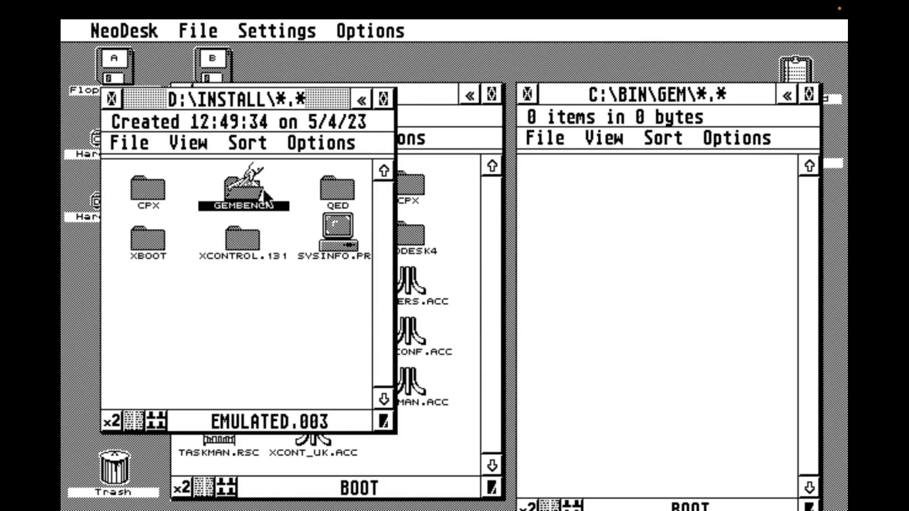
shift+click(333, 185)
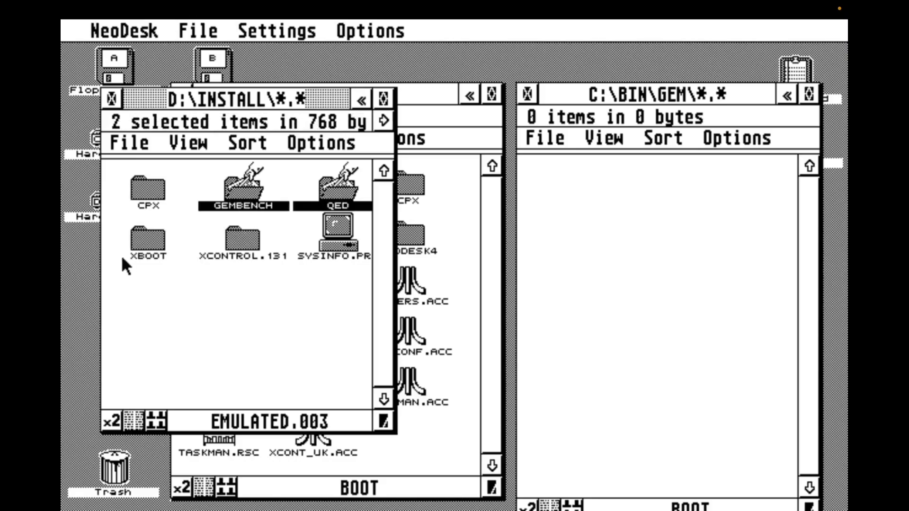
shift+click(347, 231)
drag(347, 231, 744, 304)
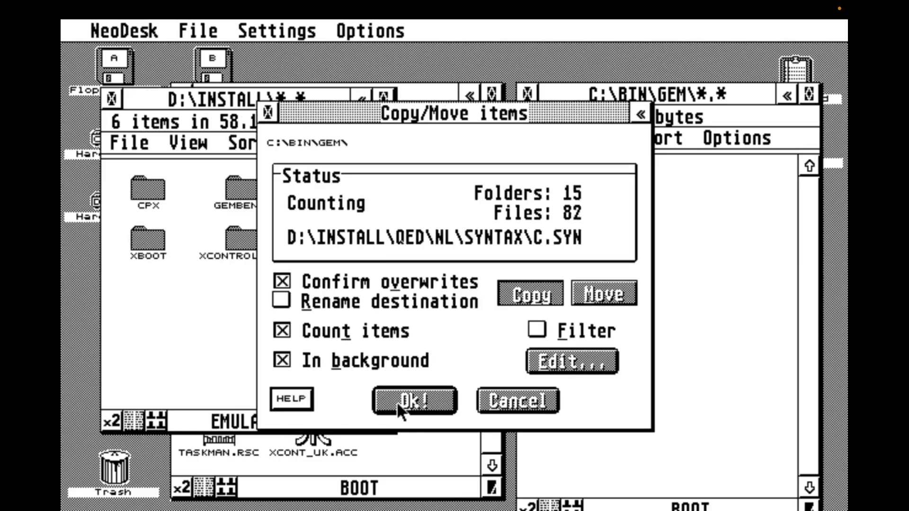
click(397, 402)
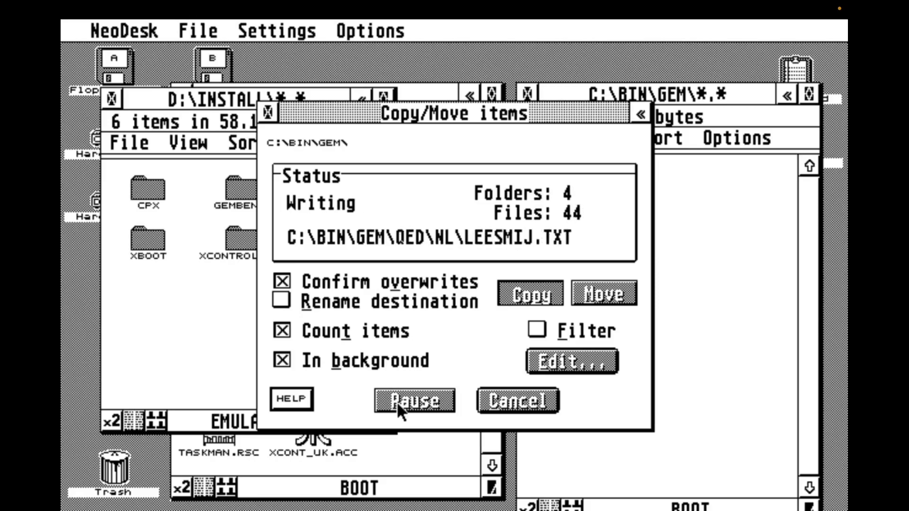
double_click(657, 182)
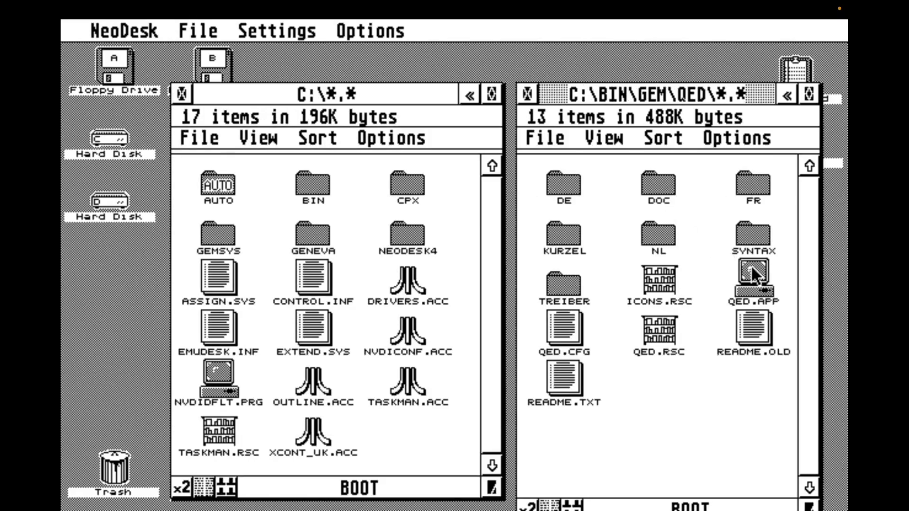
drag(751, 268, 99, 290)
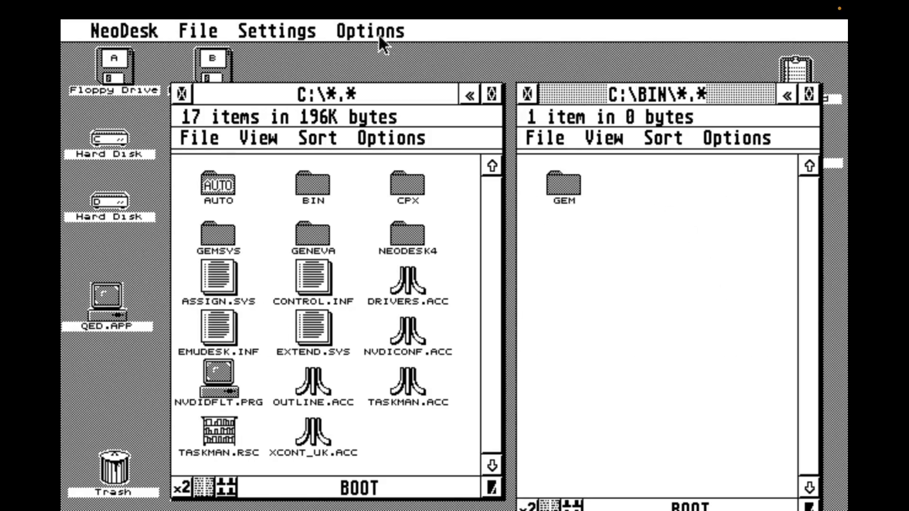
Step: Save the NeoDesk desktop configuration from the Options menu
mouse_move(379, 29)
click(413, 170)
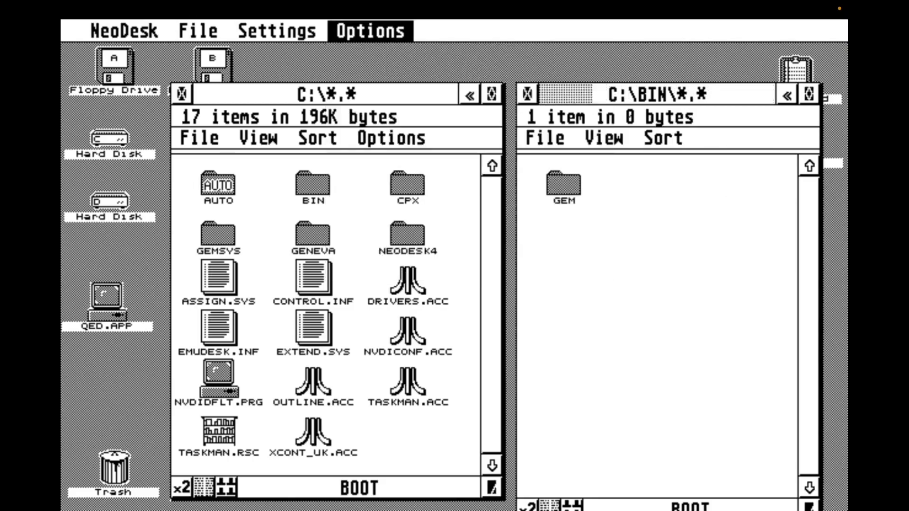
click(439, 324)
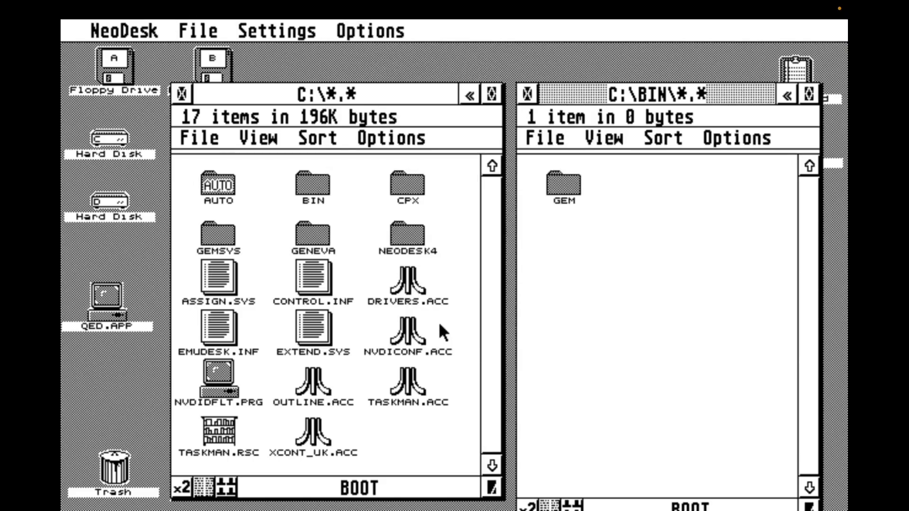
Step: Create a new folder named ACC inside C:\BIN
key(ctrl+n)
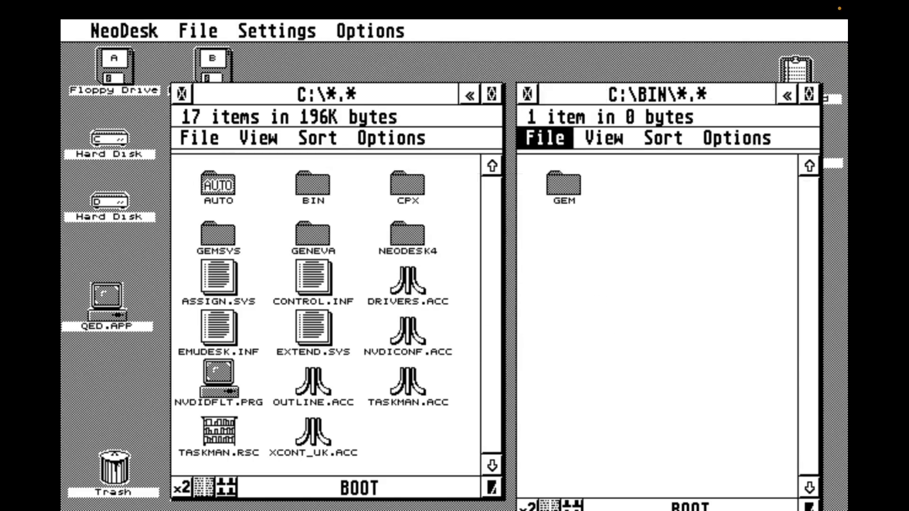
text(ACC)
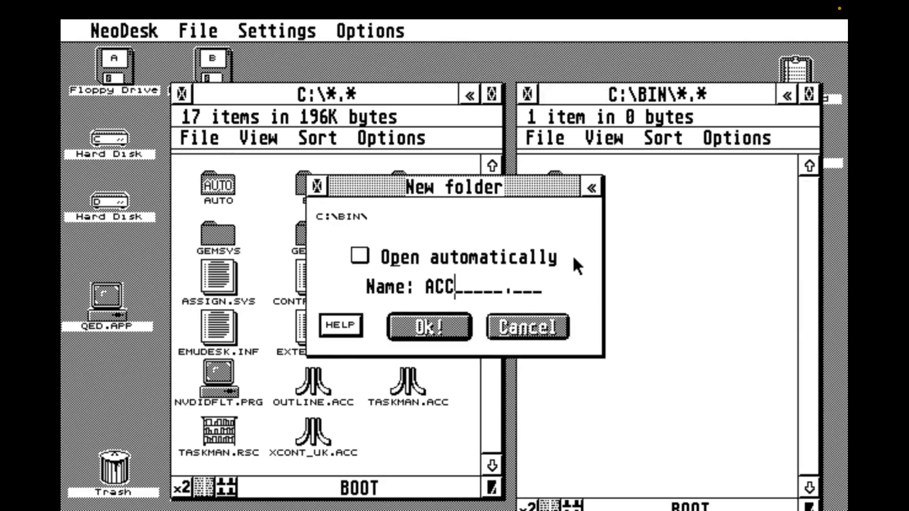
key(Return)
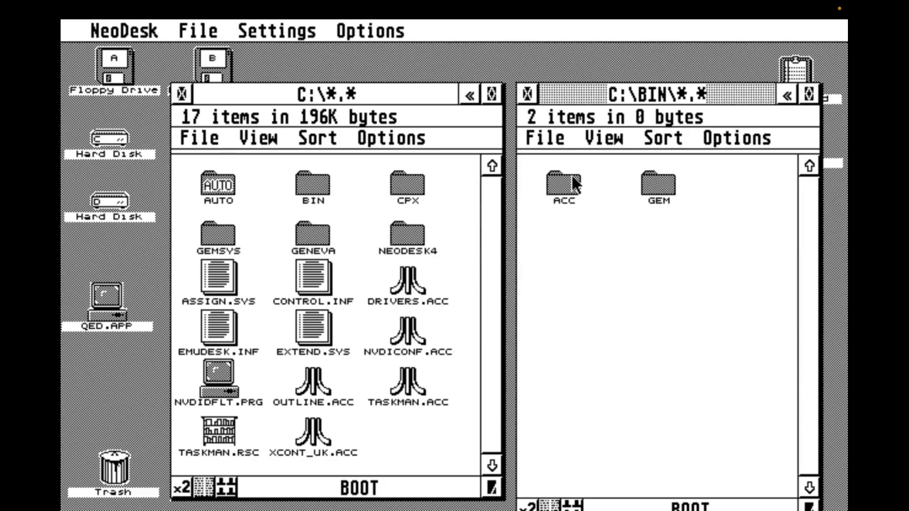
Step: Move the five .ACC/.RSC files from the C: root into C:\BIN\ACC, then copy DRIVERS.ACC there too
double_click(573, 178)
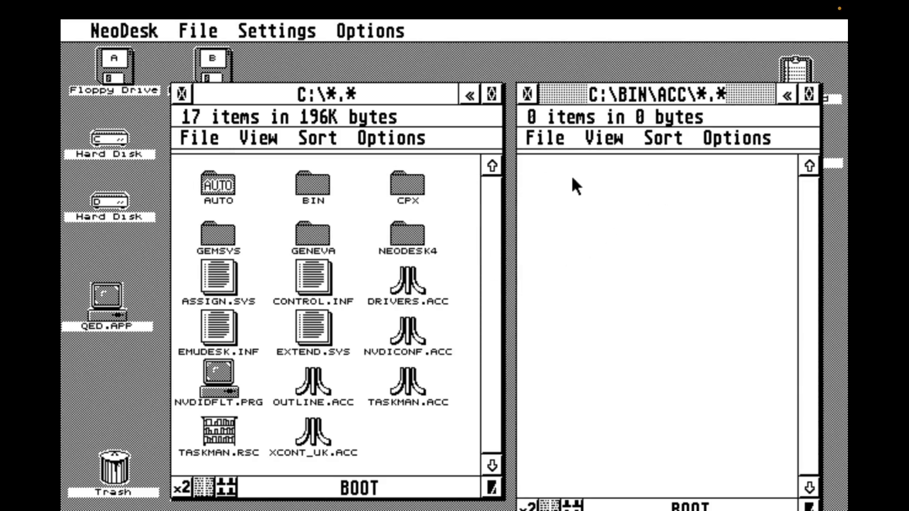
click(409, 287)
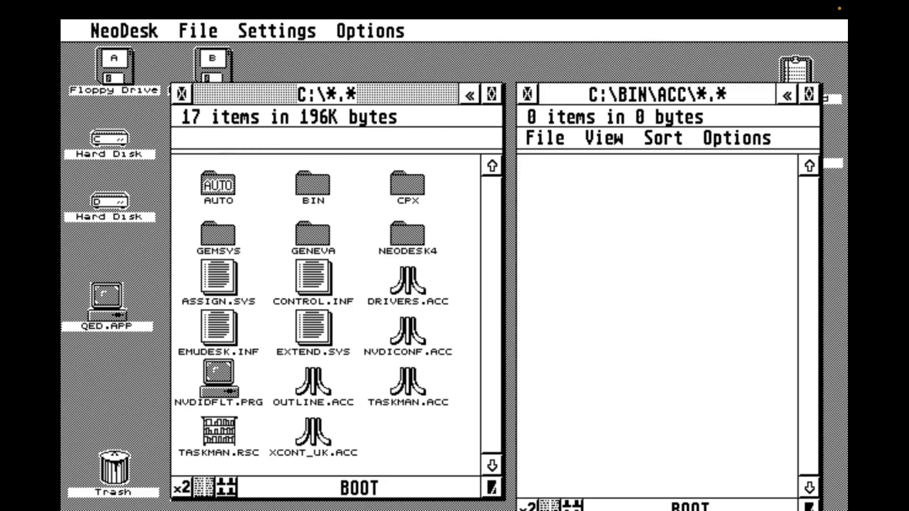
click(407, 331)
shift+click(407, 384)
shift+click(312, 384)
shift+click(218, 431)
shift+click(308, 440)
drag(309, 441, 670, 307)
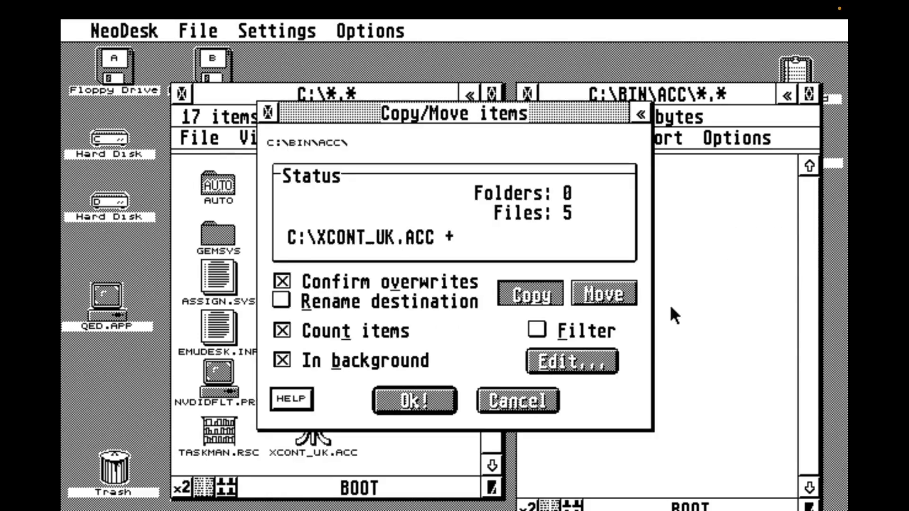
click(603, 293)
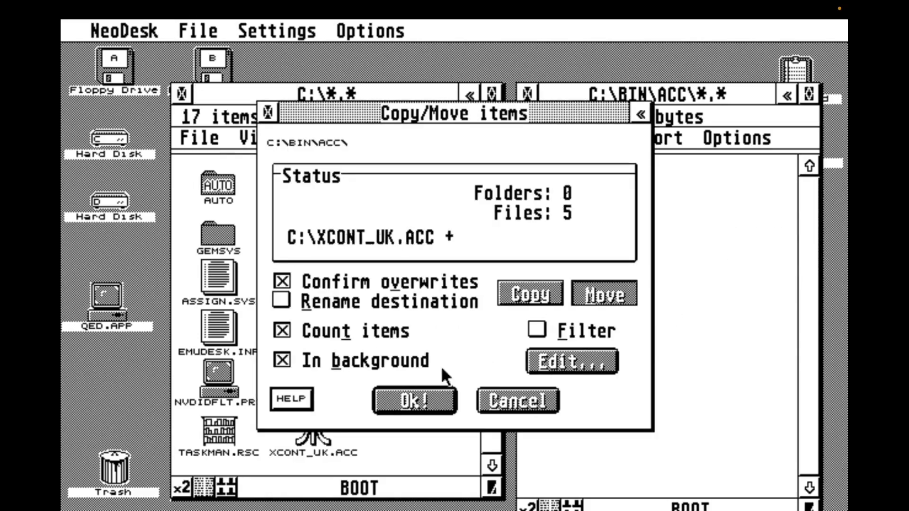
click(420, 404)
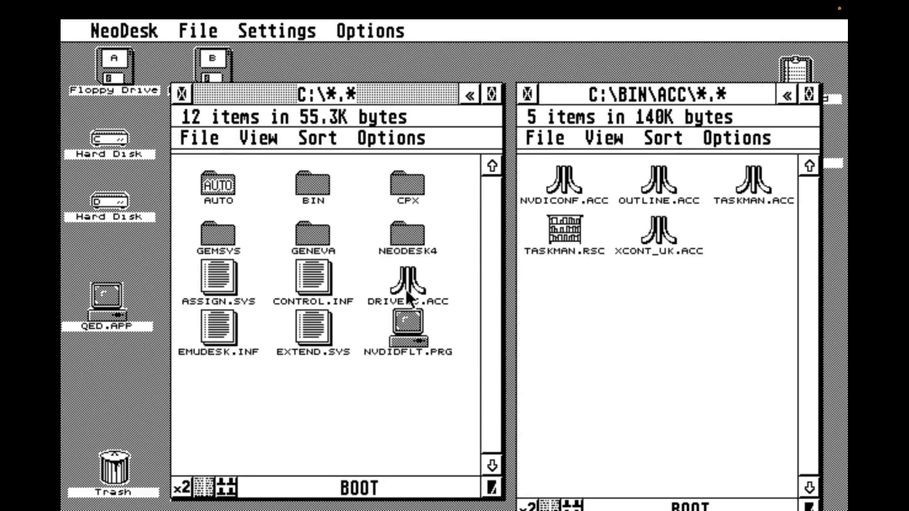
drag(408, 298, 628, 319)
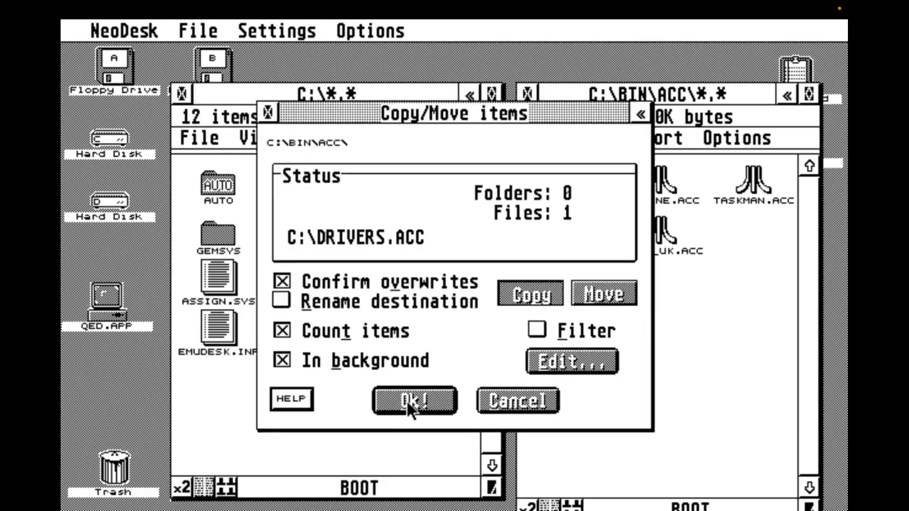
click(406, 401)
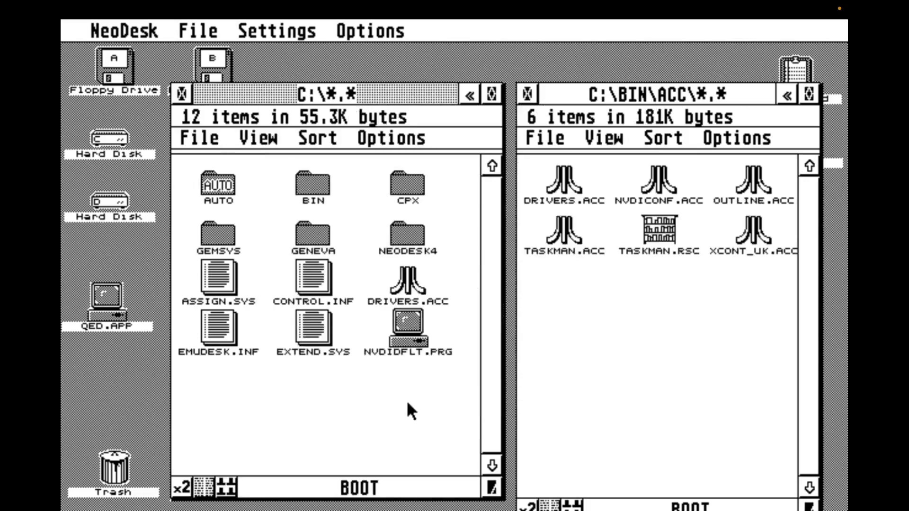
Step: Open GEM.CNF from the GENEVA folder in QED, dismissing the clipboard folder error
double_click(315, 236)
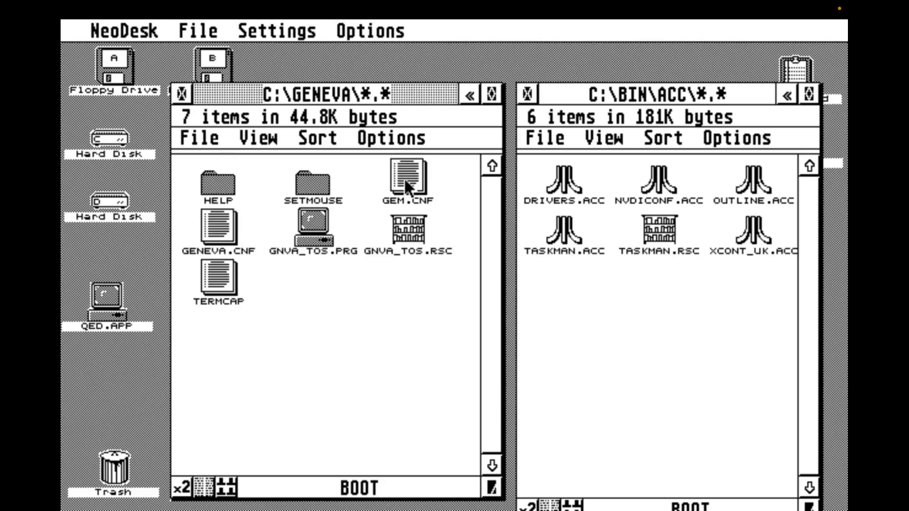
drag(406, 185, 113, 306)
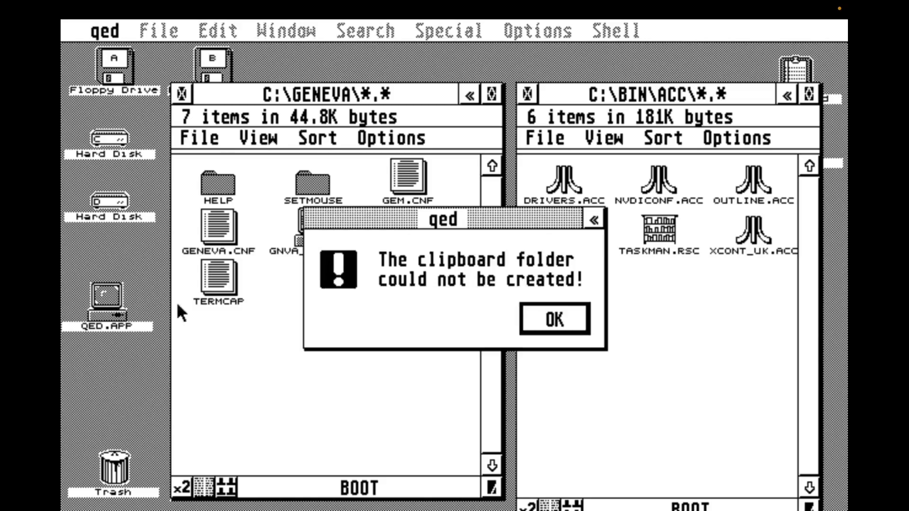
click(570, 319)
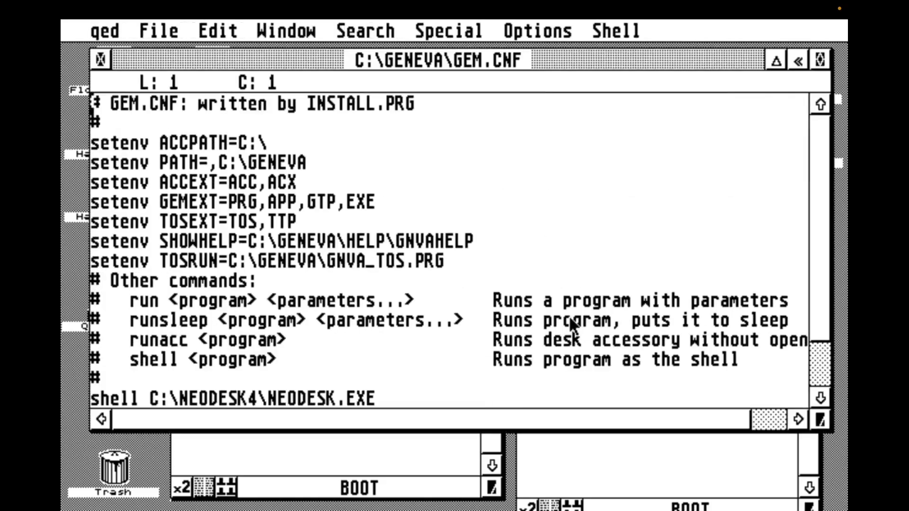
Step: Append BIN\ACC to the ACCPATH line so it reads C:\BIN\ACC, then Save & Quit
key(Down)
key(Down)
key(Down)
key(Down)
key(Up)
key(Up)
key(End)
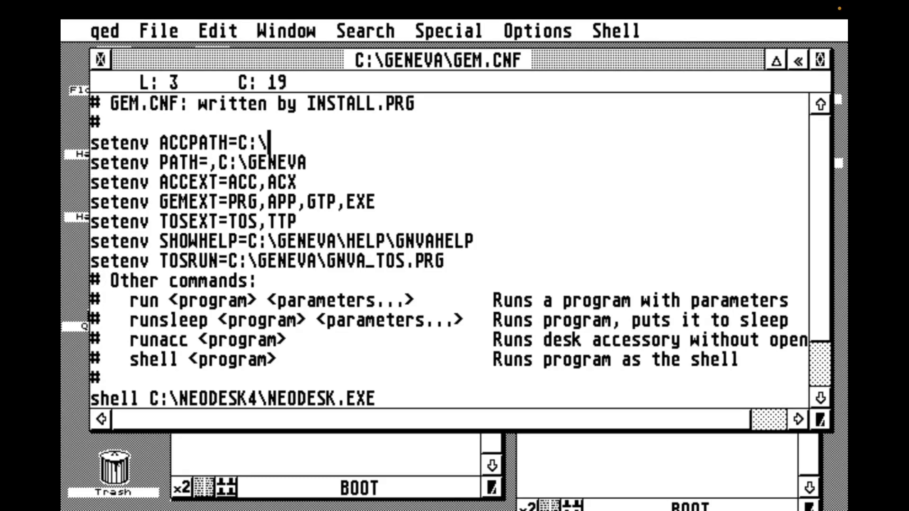
text(BIN\)
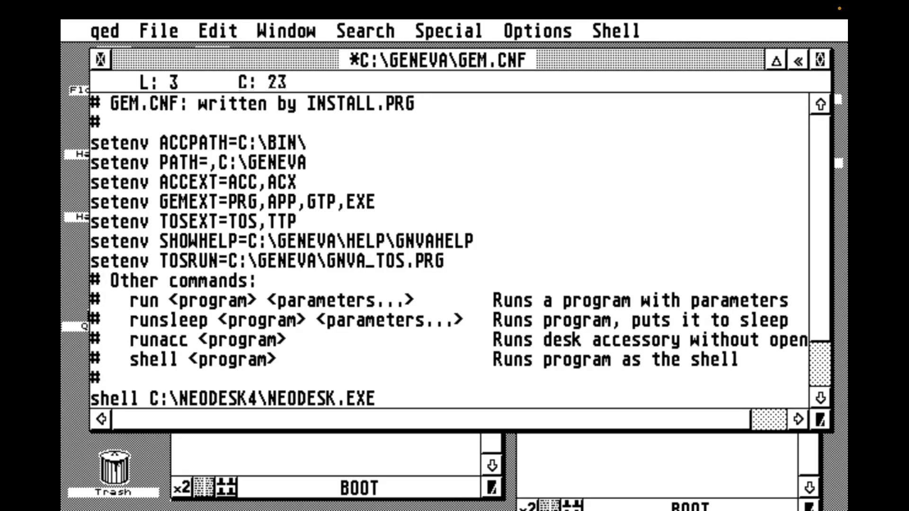
text(ACC)
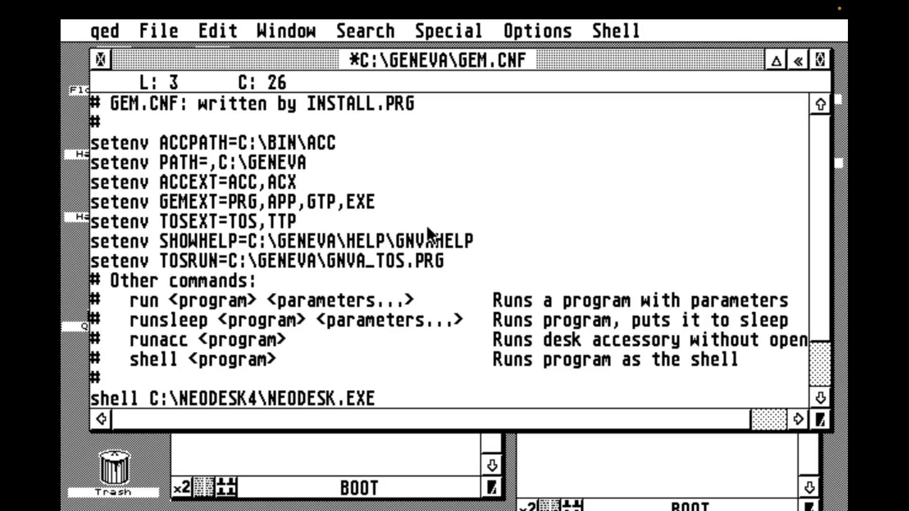
mouse_move(154, 34)
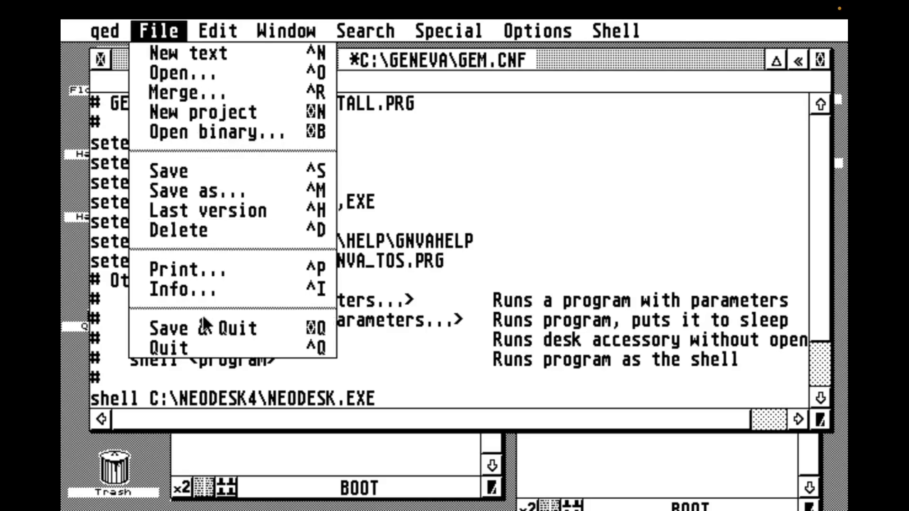
click(209, 329)
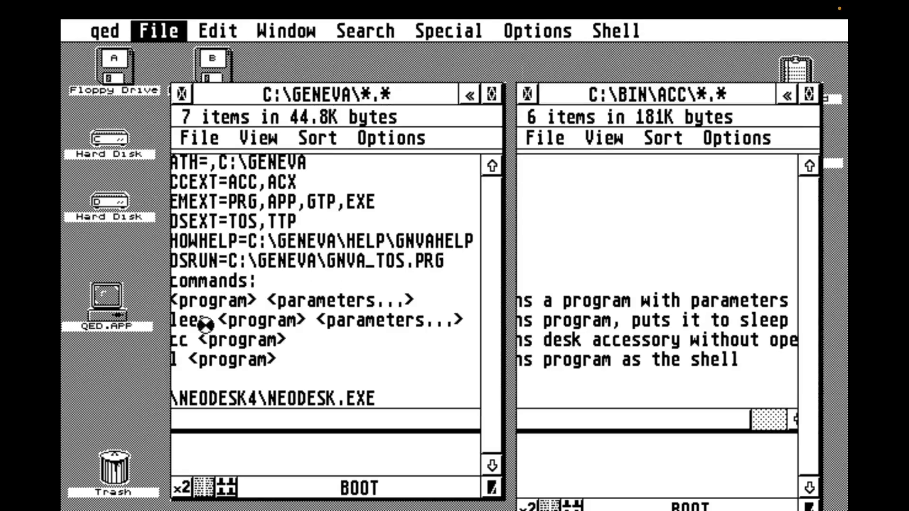
Step: Open NeoDesk's Control Panel and its options list
click(151, 143)
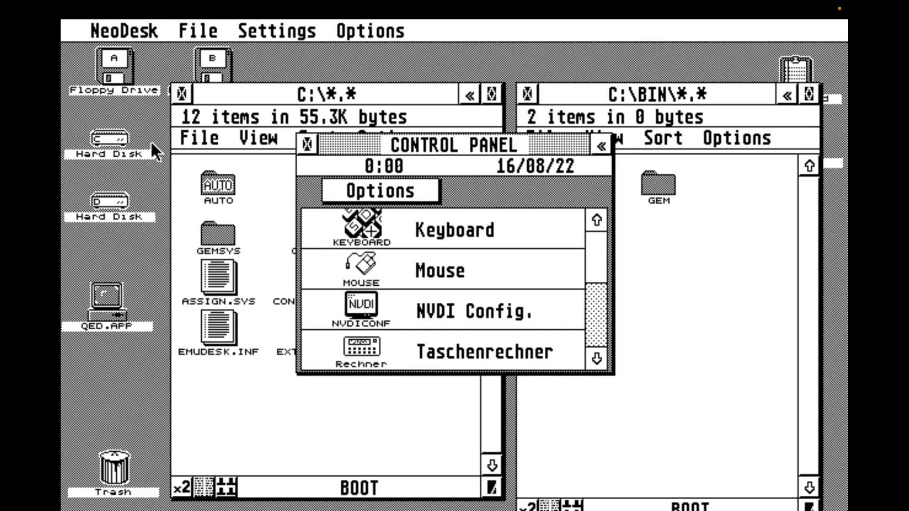
click(396, 193)
Step: Move the CPX folder from C:\ into C:\BIN
click(398, 214)
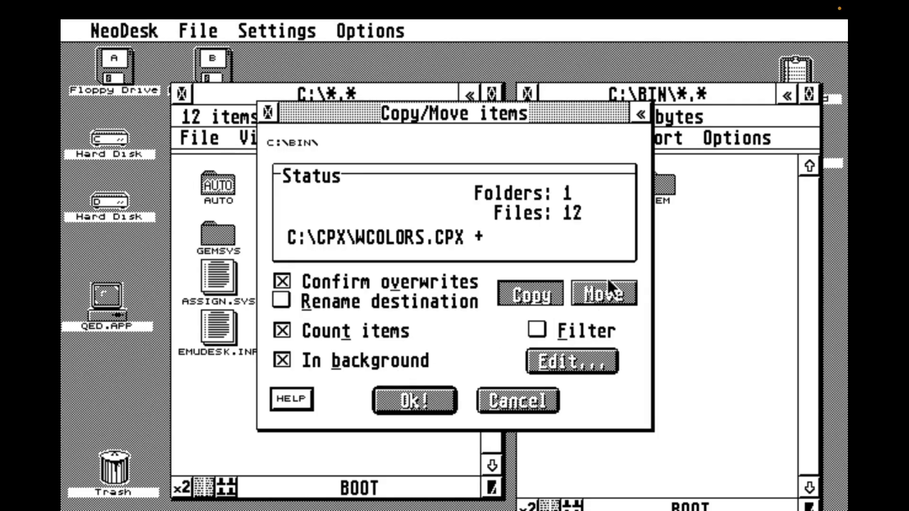
click(605, 292)
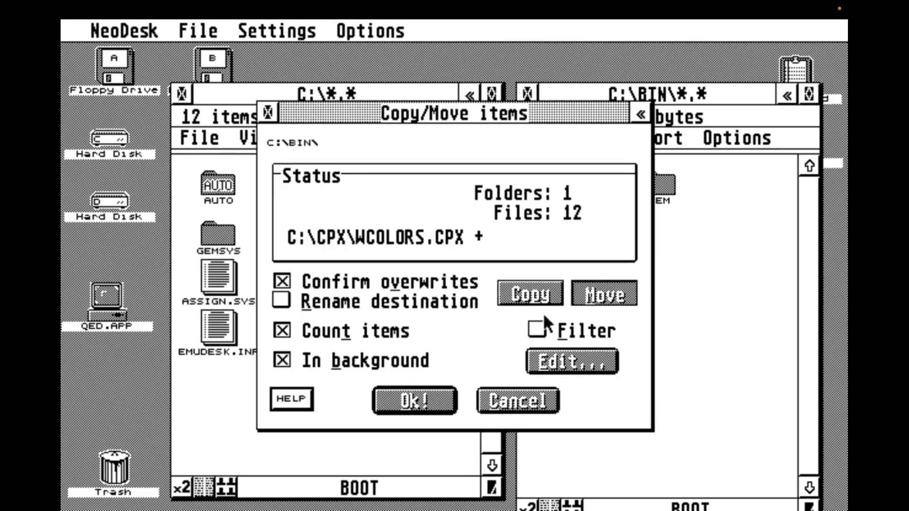
click(415, 401)
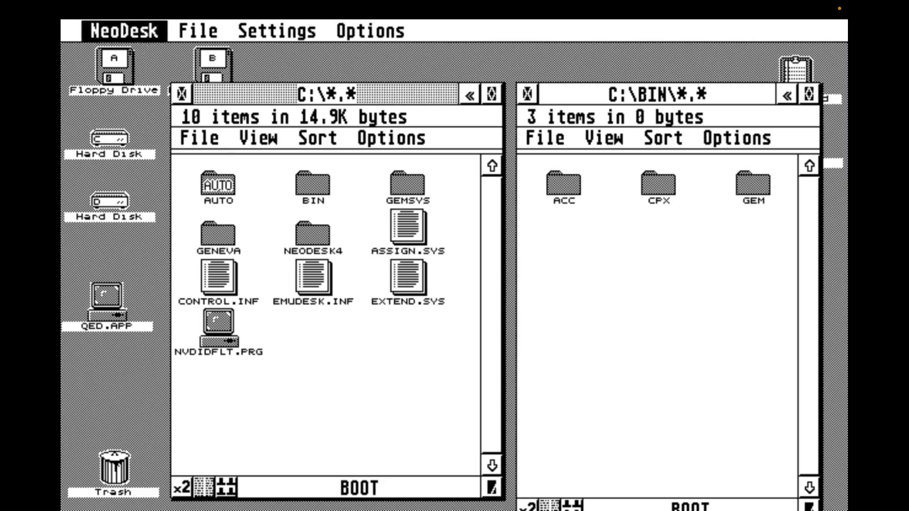
Step: In the Control Panel setup, set the CPX directory path to C:\BIN\CPX\*.CPX and apply
mouse_move(147, 31)
click(149, 155)
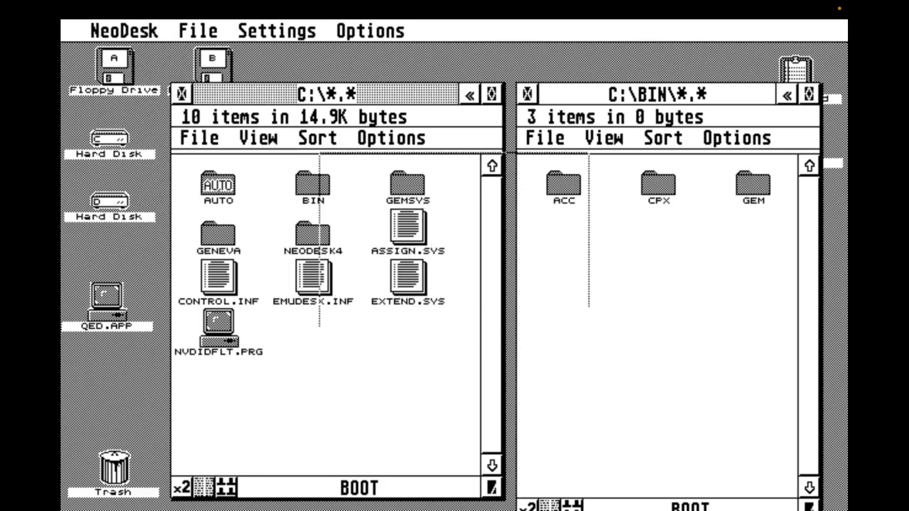
click(372, 193)
click(374, 210)
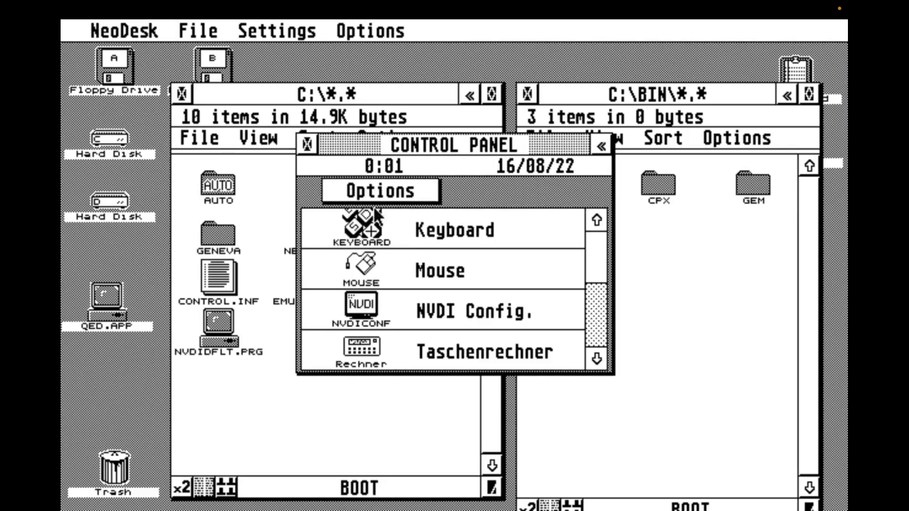
click(416, 315)
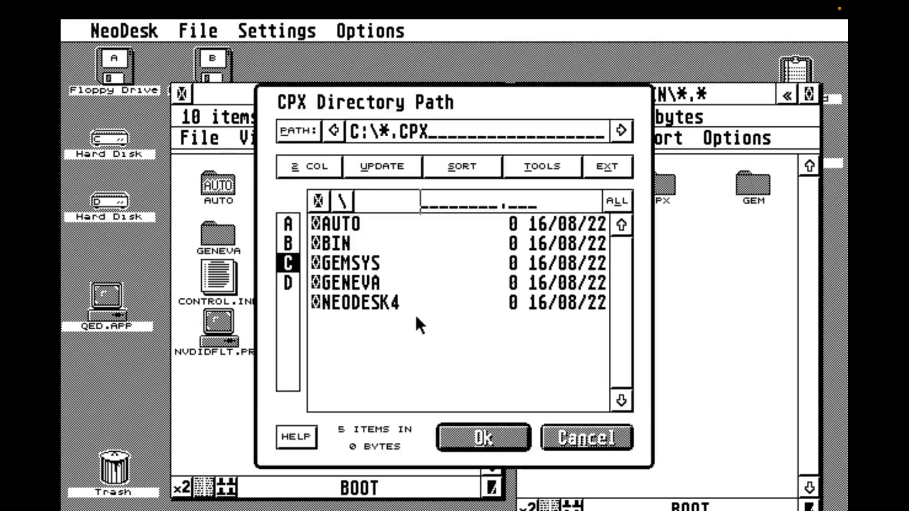
click(337, 240)
click(336, 244)
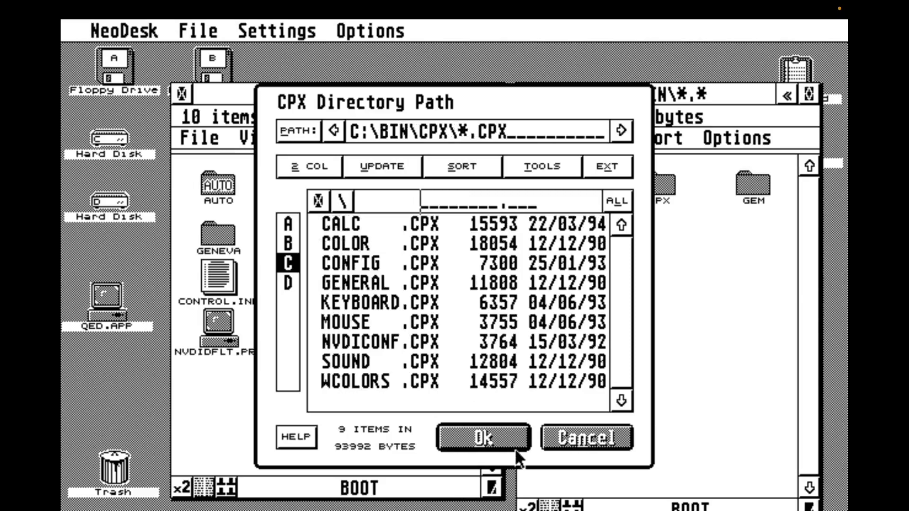
click(508, 437)
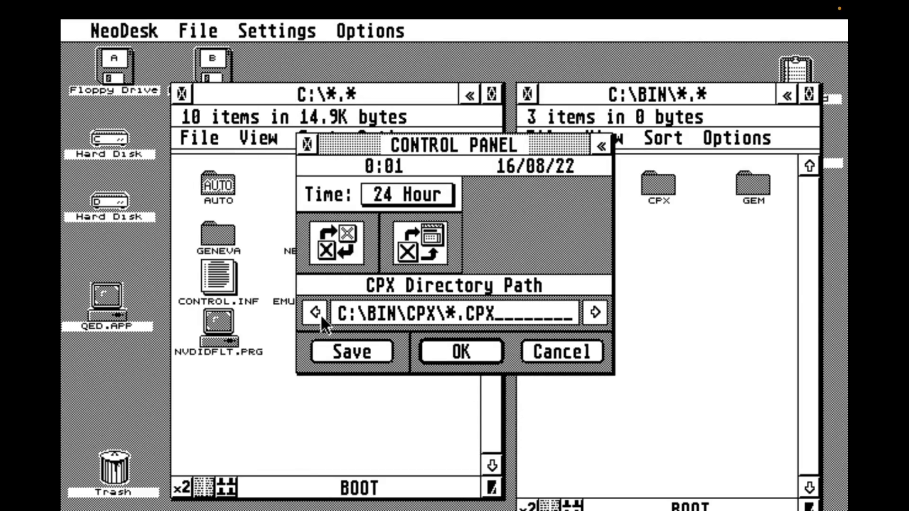
click(462, 353)
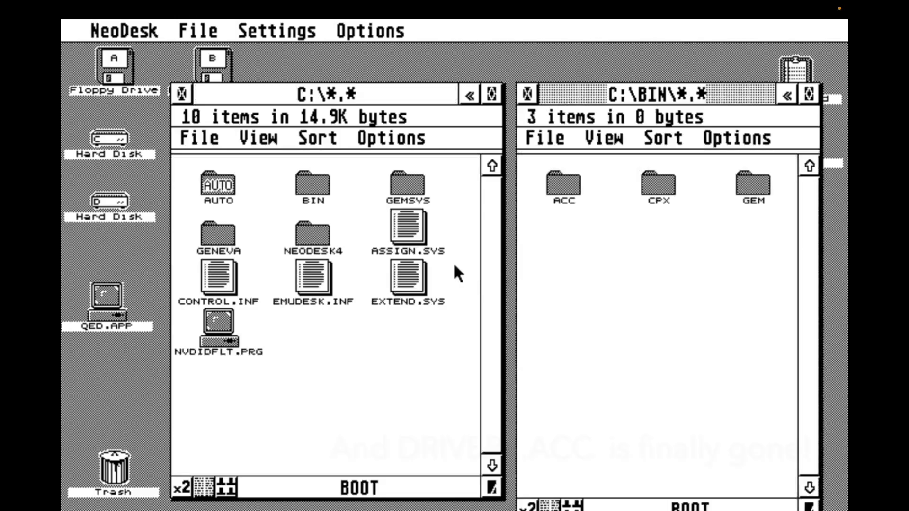
Step: Reopen the Control Panel, check the NVDI Config. module loads, then close it
mouse_move(124, 31)
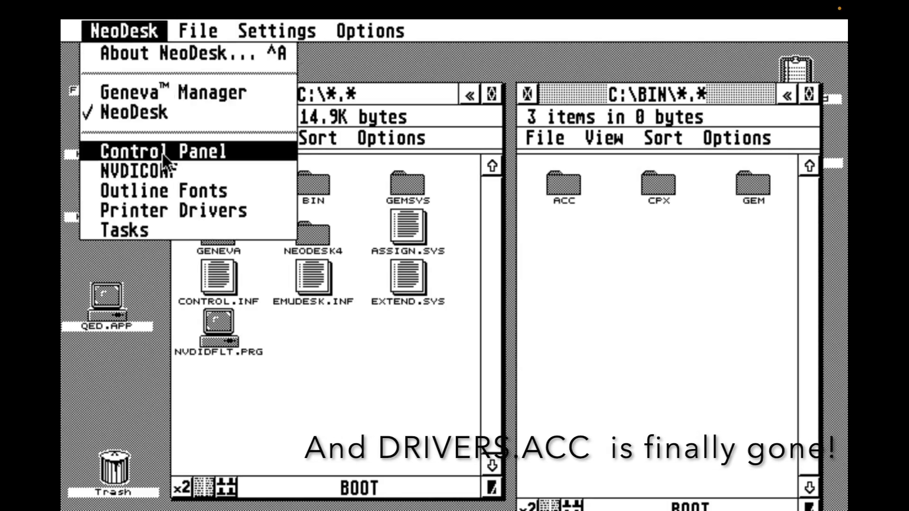
click(162, 149)
double_click(506, 311)
key(Return)
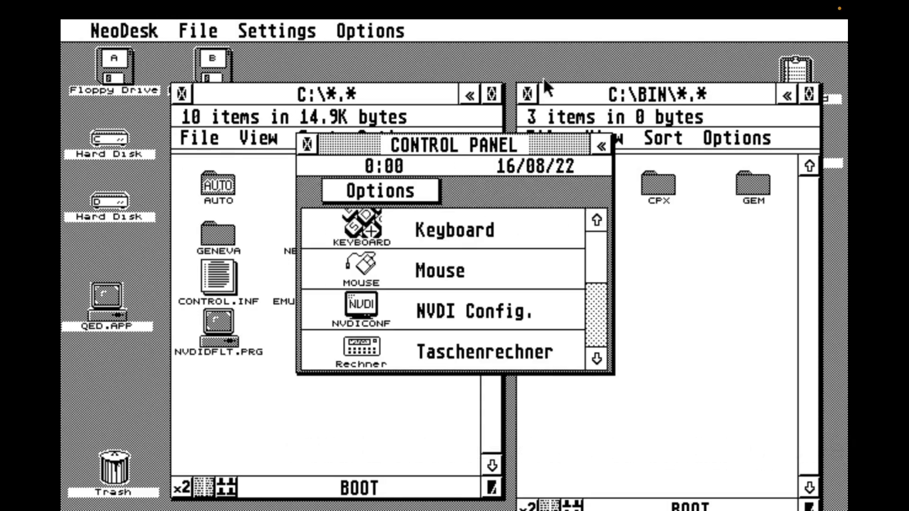
click(307, 144)
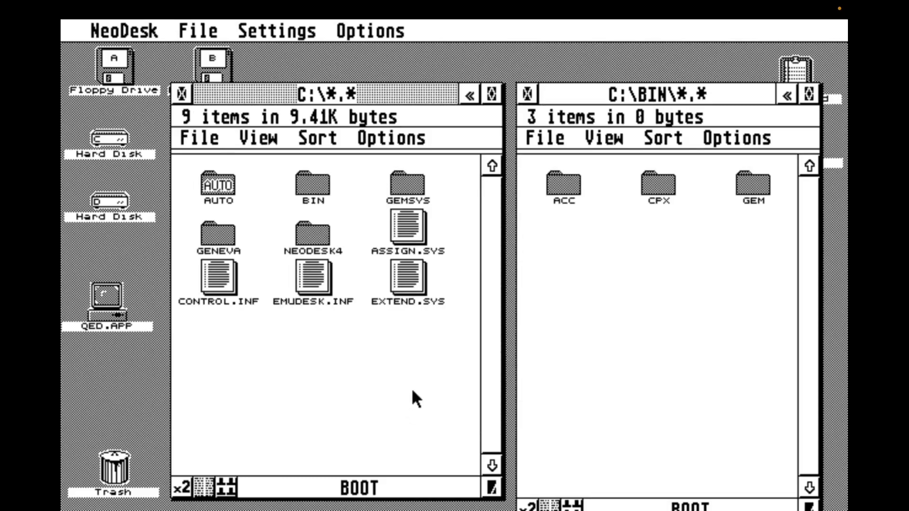
Step: Copy the GEMSYS folder from C:\ into C:\BIN, then select ASSIGN.SYS
drag(409, 182, 618, 273)
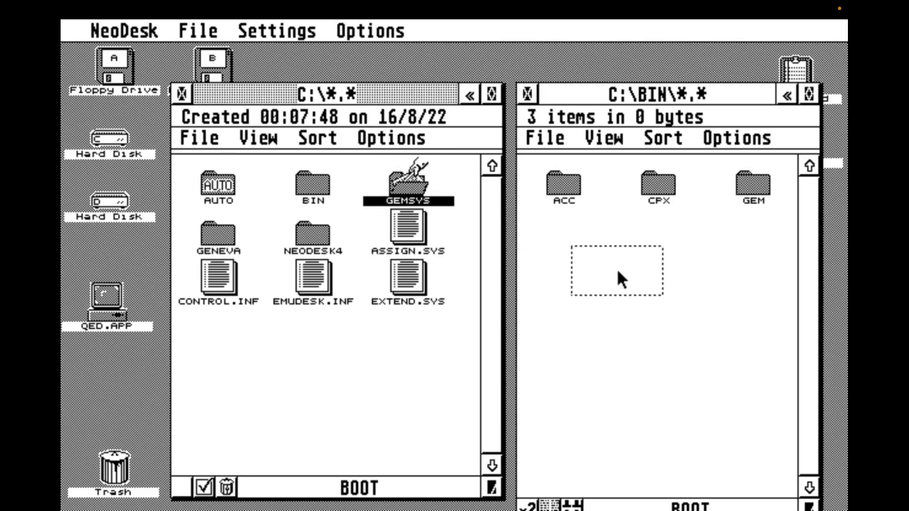
drag(617, 269, 617, 269)
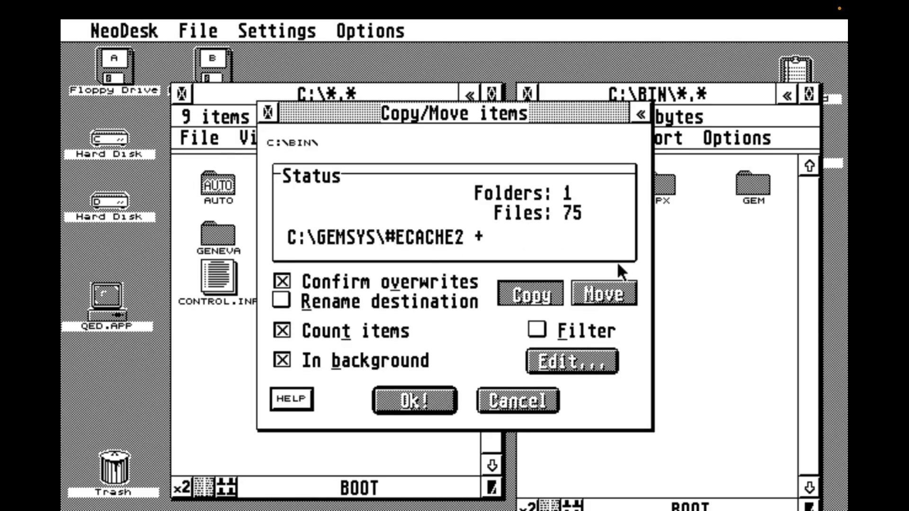
click(404, 399)
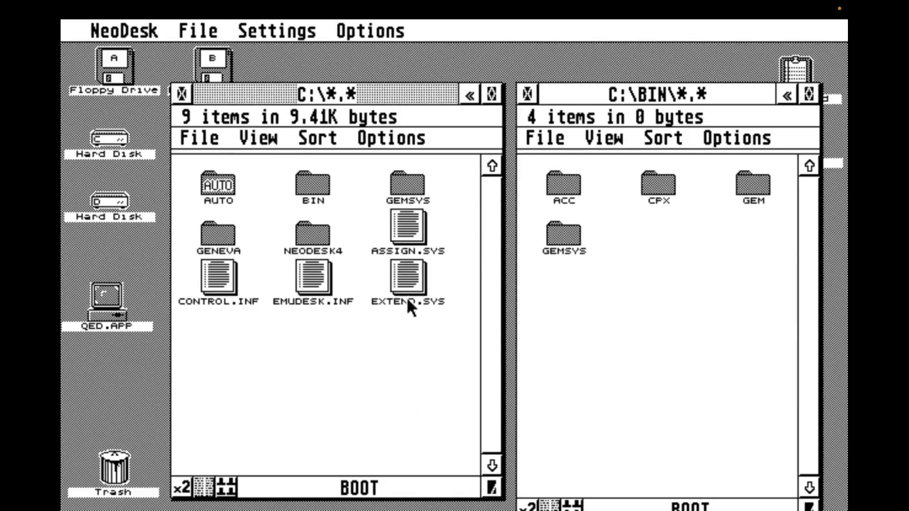
click(416, 223)
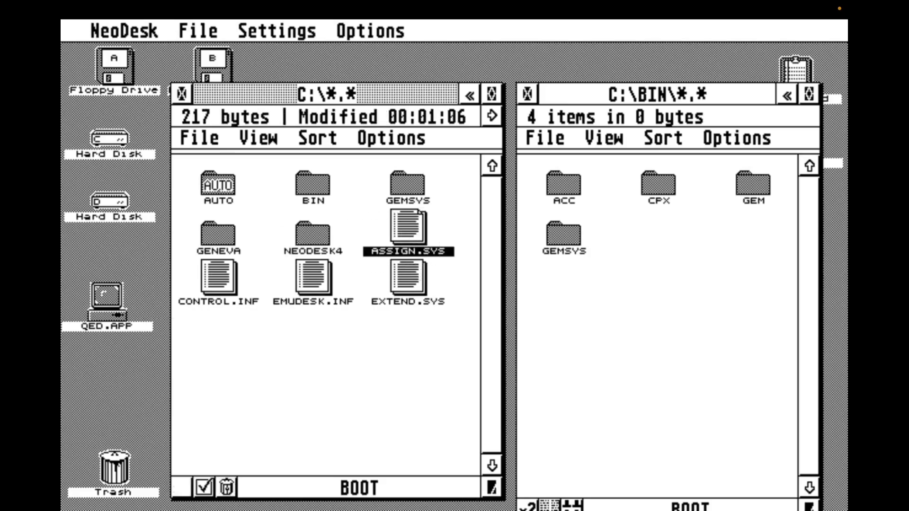
Step: In QED, insert \BIN after C: on ASSIGN.SYS's PATH line, then save and close
double_click(106, 301)
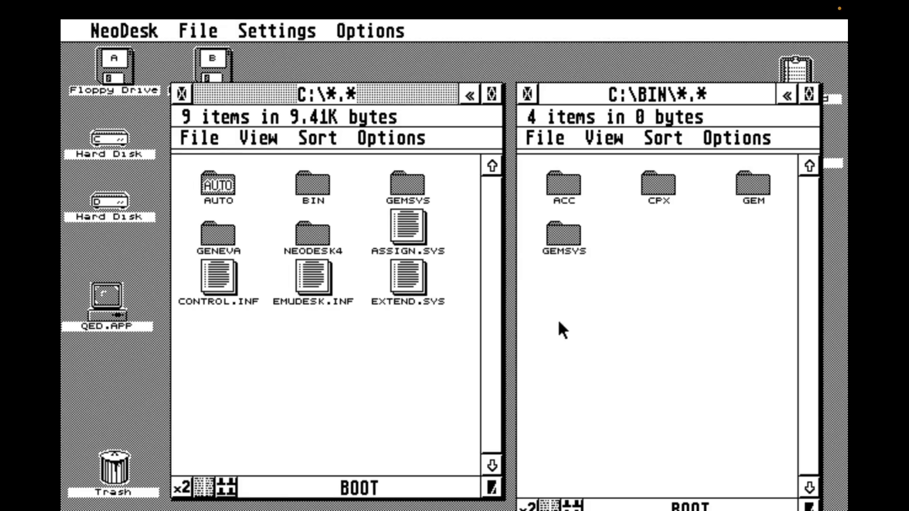
click(151, 124)
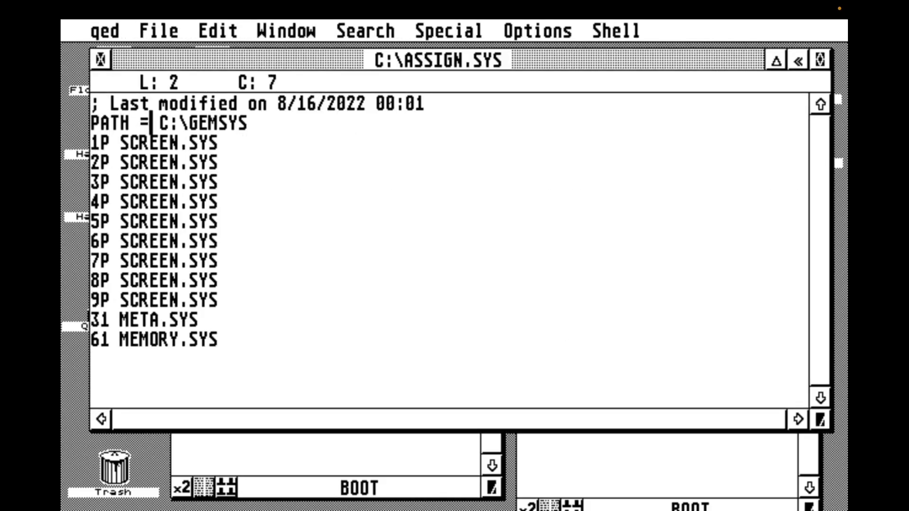
click(178, 125)
text(\BIN)
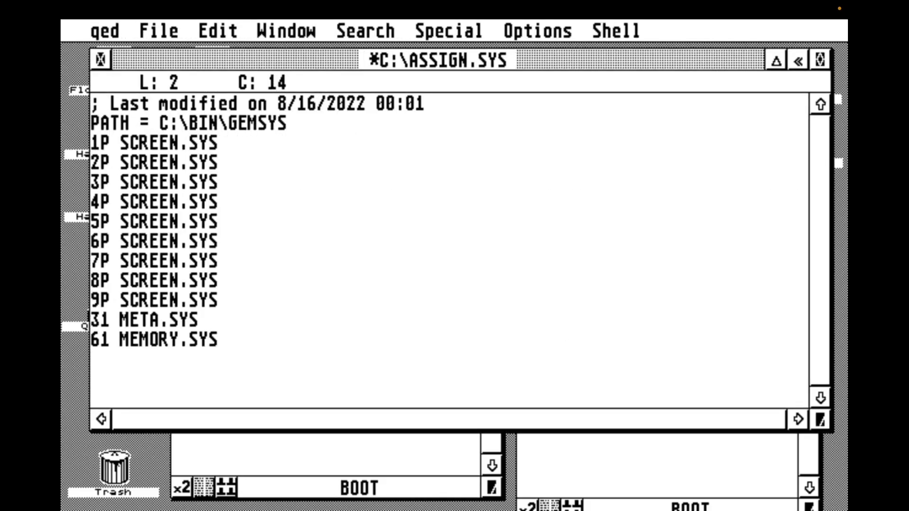
mouse_move(159, 31)
click(152, 172)
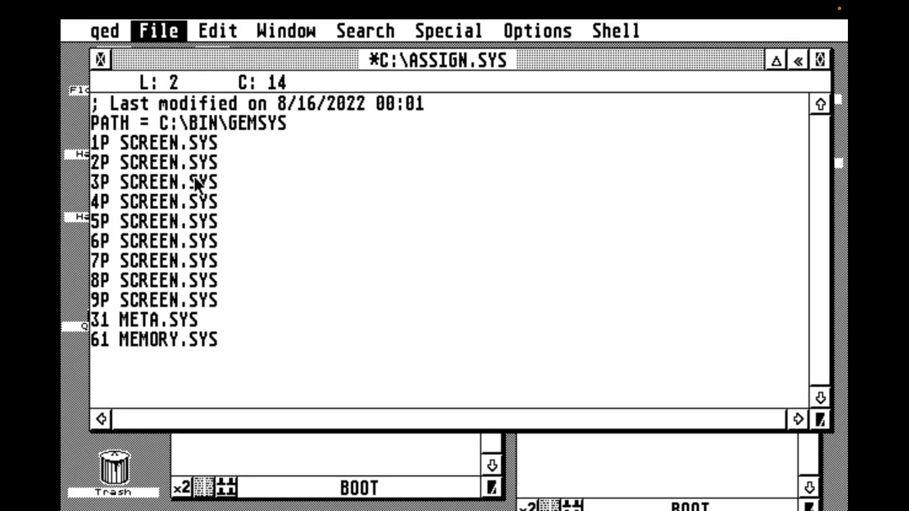
click(103, 61)
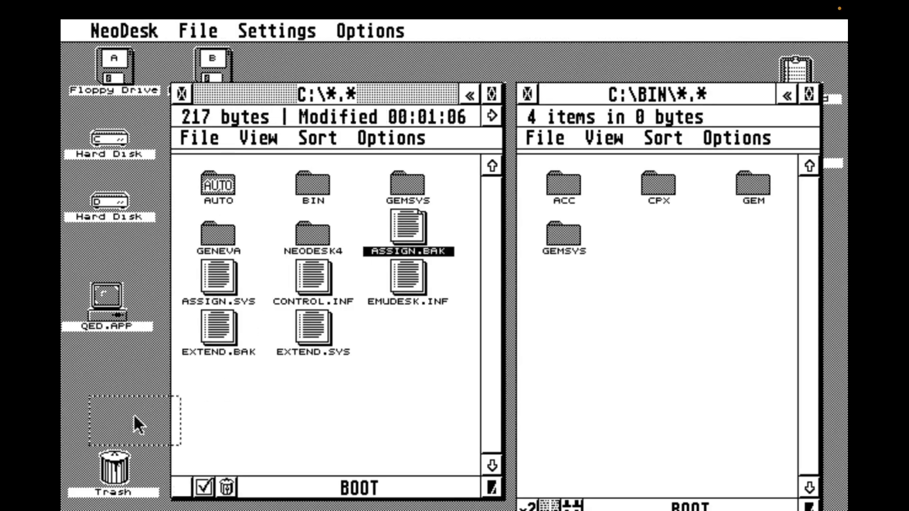
Step: Delete the ASSIGN.BAK and EXTEND.BAK backup files from C:\
click(414, 398)
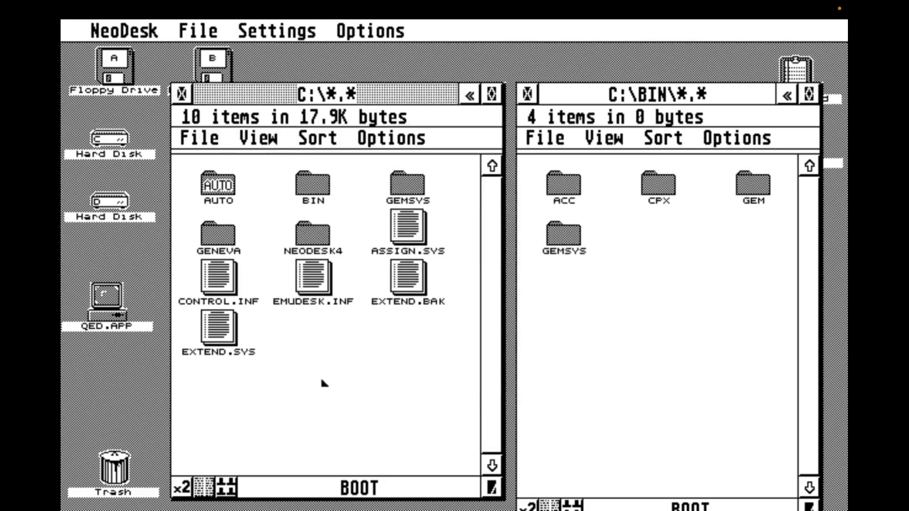
drag(416, 284, 114, 469)
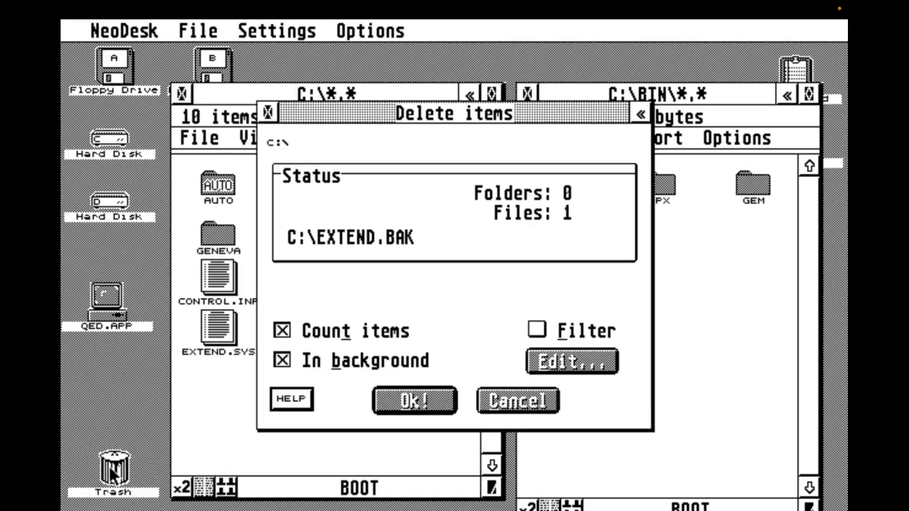
click(447, 399)
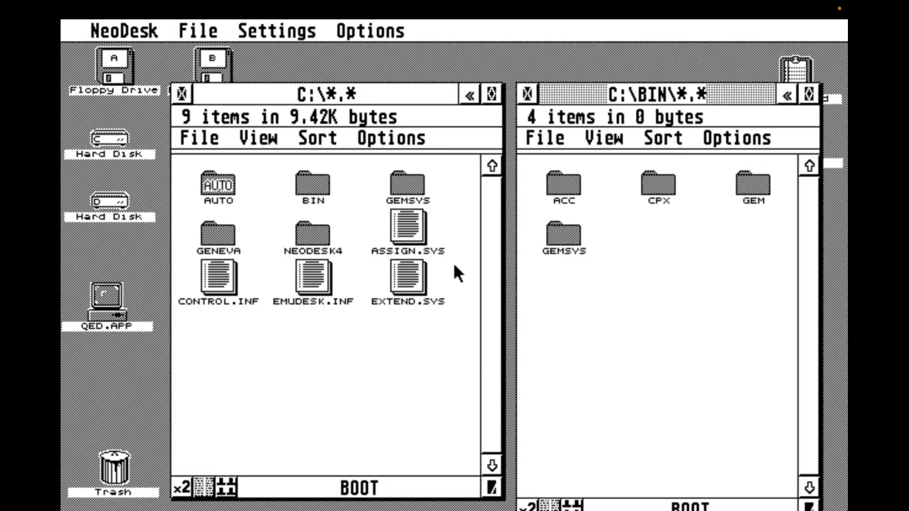
Step: Throw the GEMSYS folder from the C:\ root window into the Trash and confirm
click(361, 211)
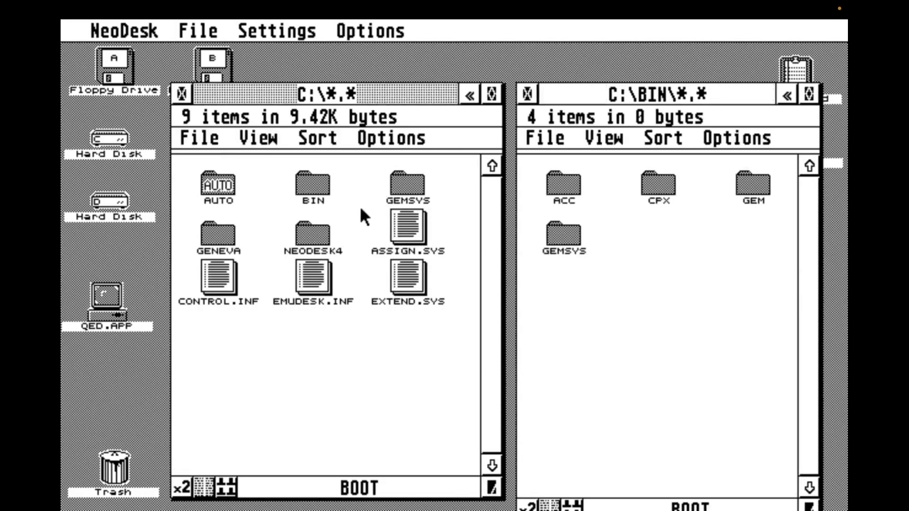
click(410, 180)
drag(410, 177, 114, 471)
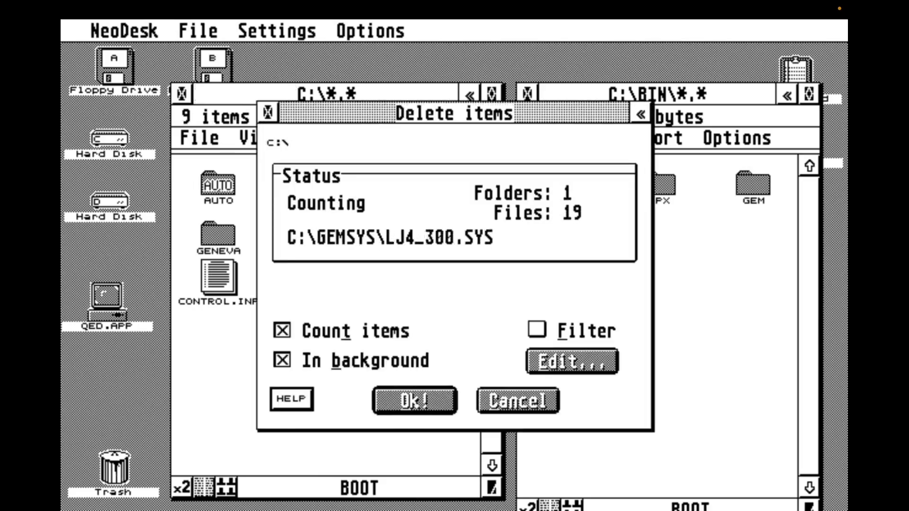
click(416, 400)
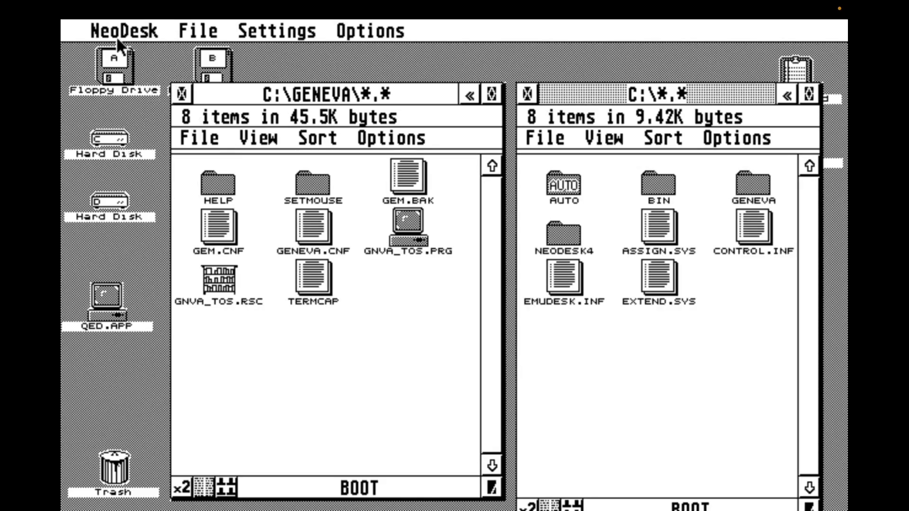
Step: Open the GNVAVIEW folder on floppy A and read through its instructions text
click(118, 56)
double_click(117, 54)
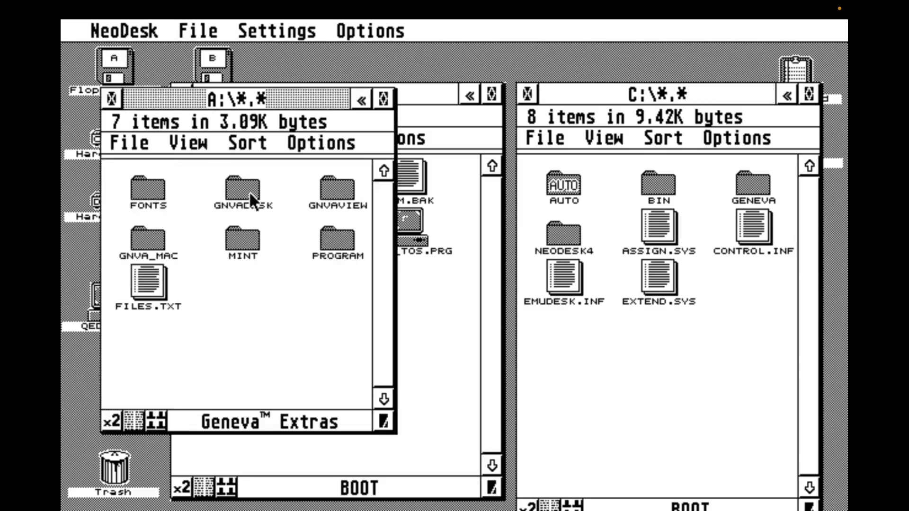
double_click(335, 191)
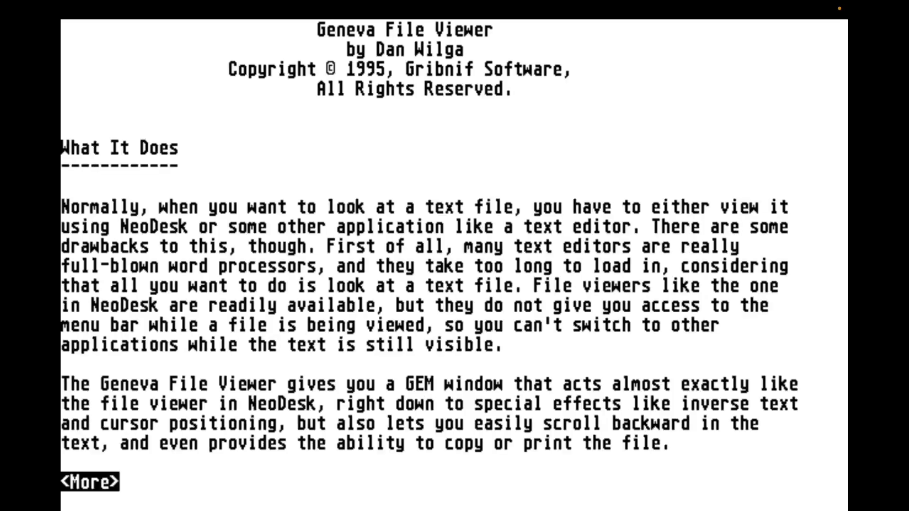
key(space)
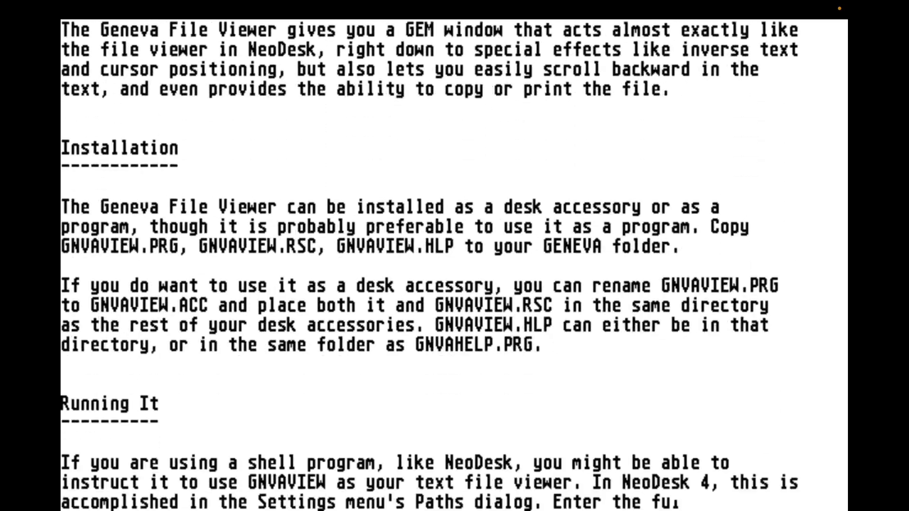
key(q)
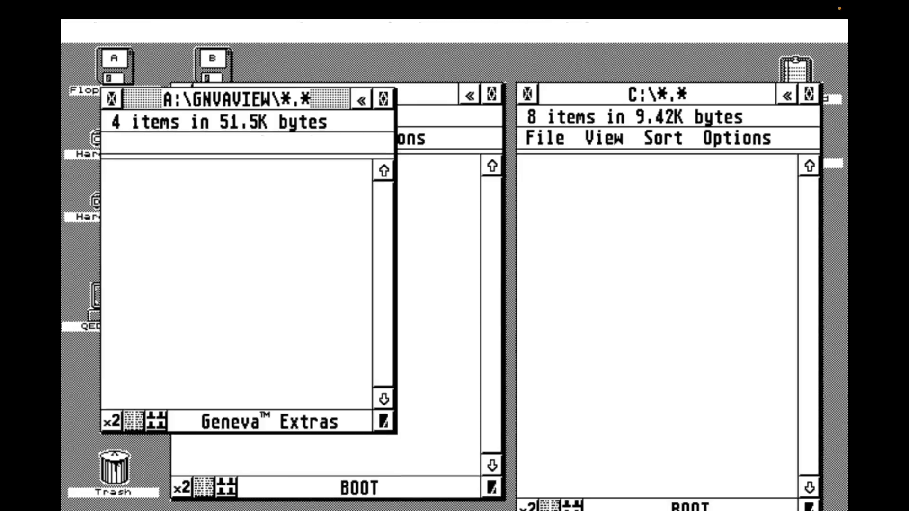
Step: Copy GNVAVIEW.HLP, GNVAVIEW.PRG and GNVAVIEW.RSC into C:\GENEVA
drag(110, 169, 753, 377)
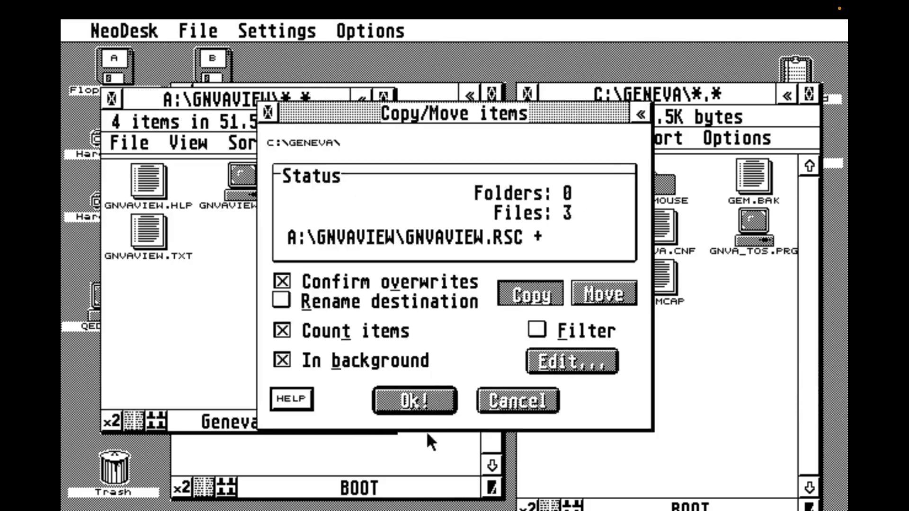
click(424, 399)
mouse_move(298, 28)
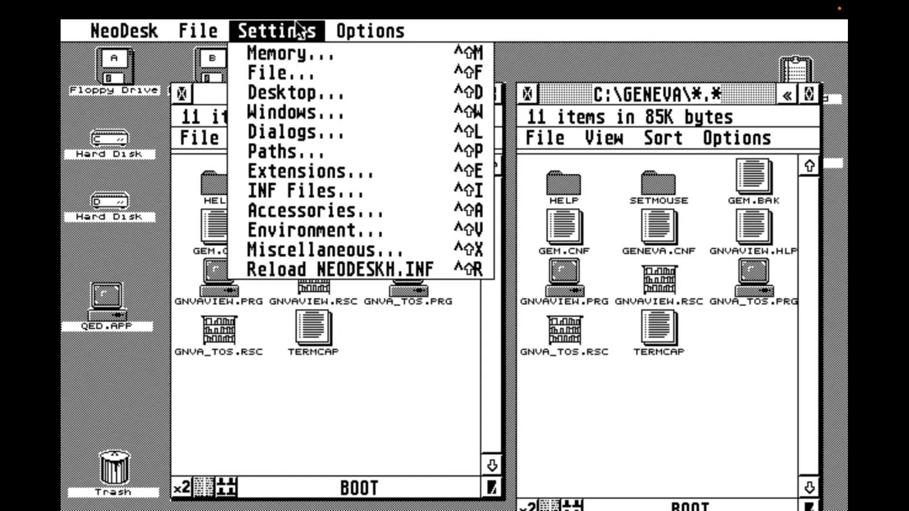
Step: Set the alternate file viewer path to C:\GENEVA\GNVAVIEW.PRG and return the left window to C:\
click(302, 151)
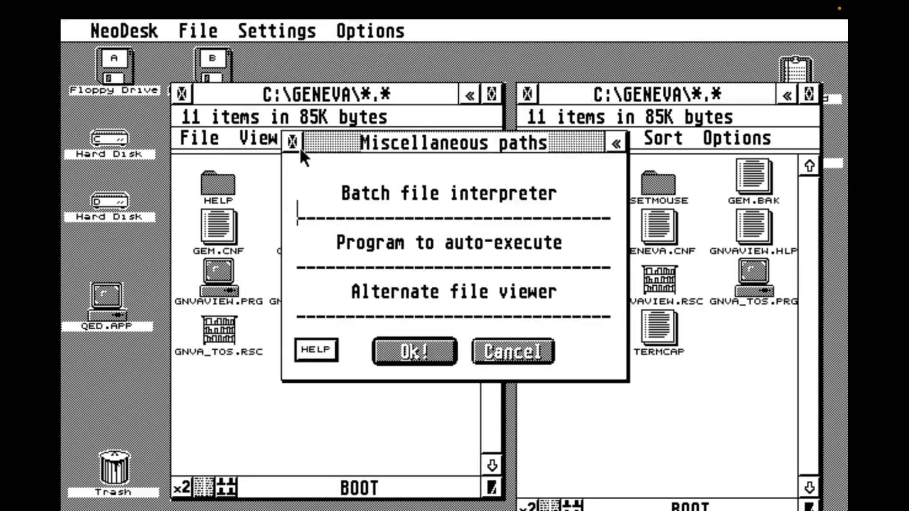
click(316, 313)
text(C:\GENEVA\GN)
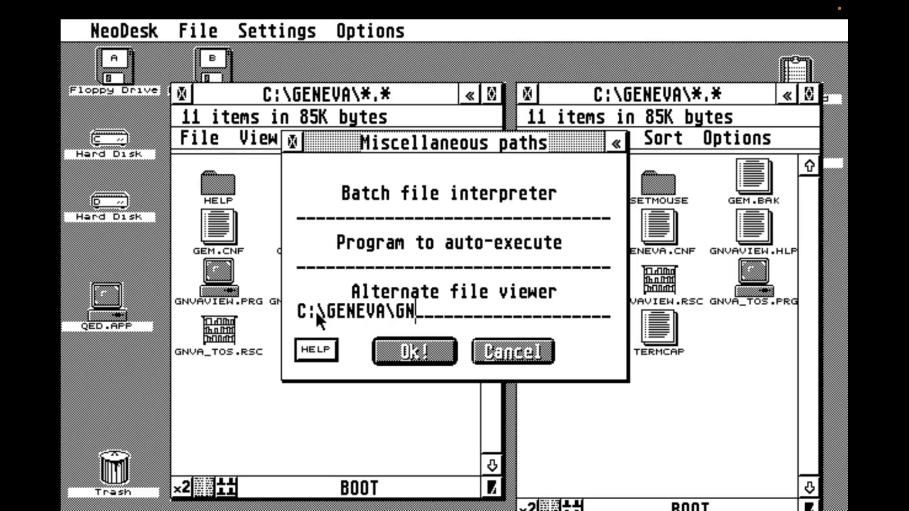
text(VAVIEW.PRG)
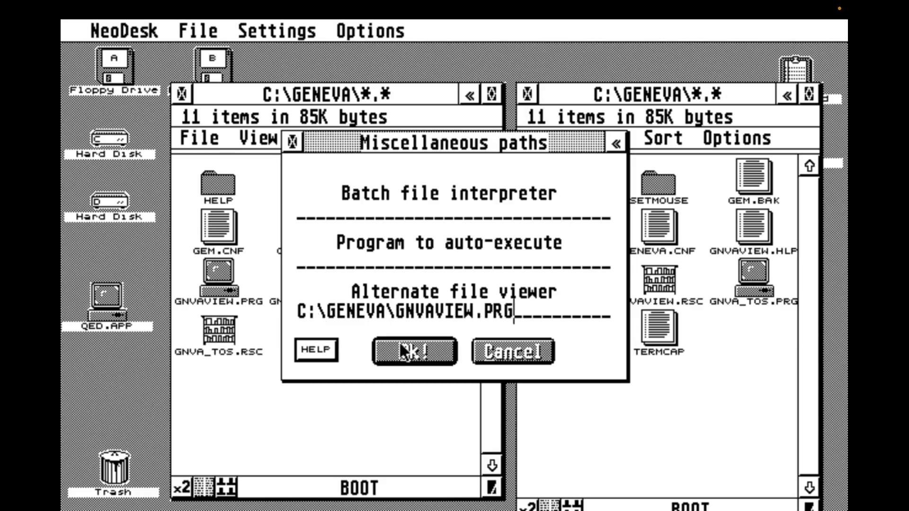
click(401, 350)
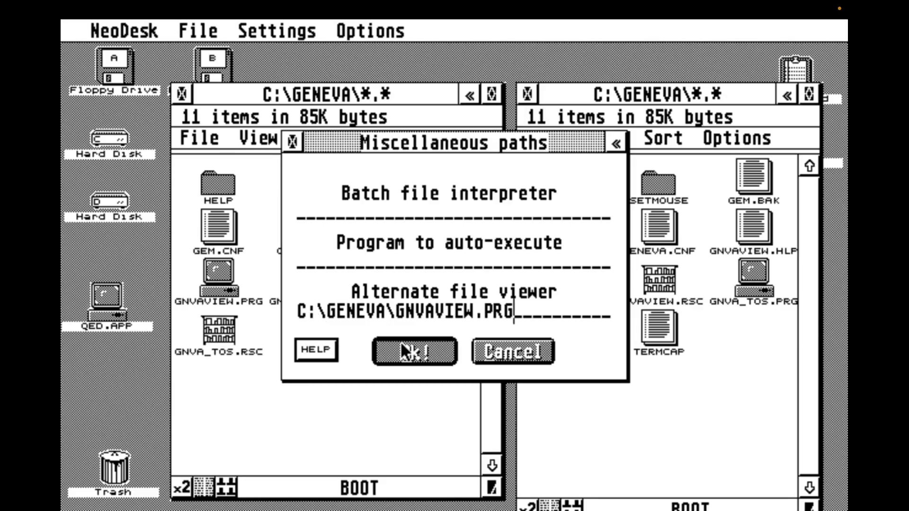
click(180, 90)
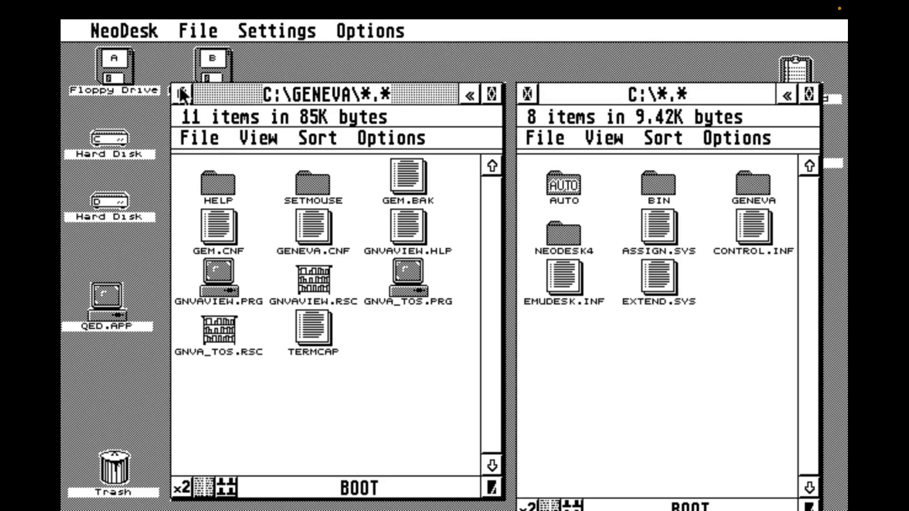
click(180, 91)
Step: Open EXTEND.SYS in the file viewer and page down through it
double_click(315, 271)
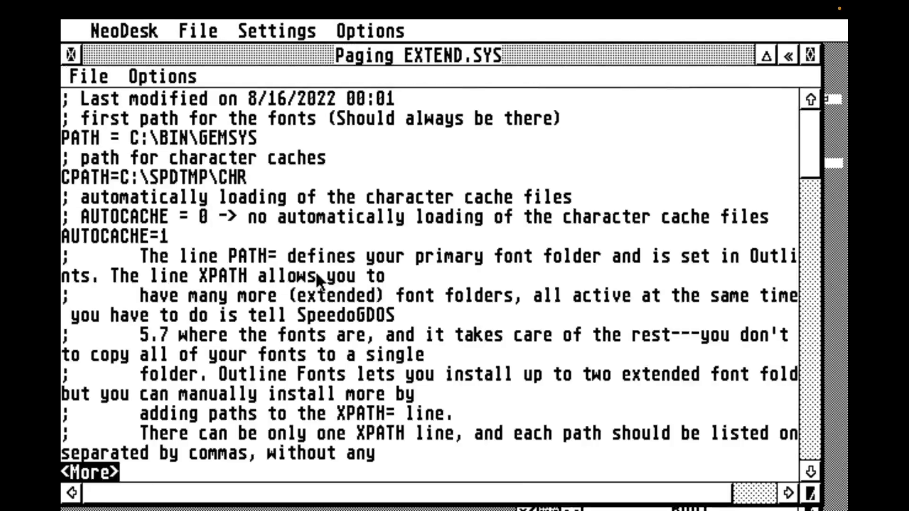
key(Return)
key(Return)
key(Return)
key(Return)
key(Return)
key(Return)
key(Return)
key(Return)
key(Return)
key(Return)
key(Return)
key(Return)
key(Return)
key(Return)
key(Return)
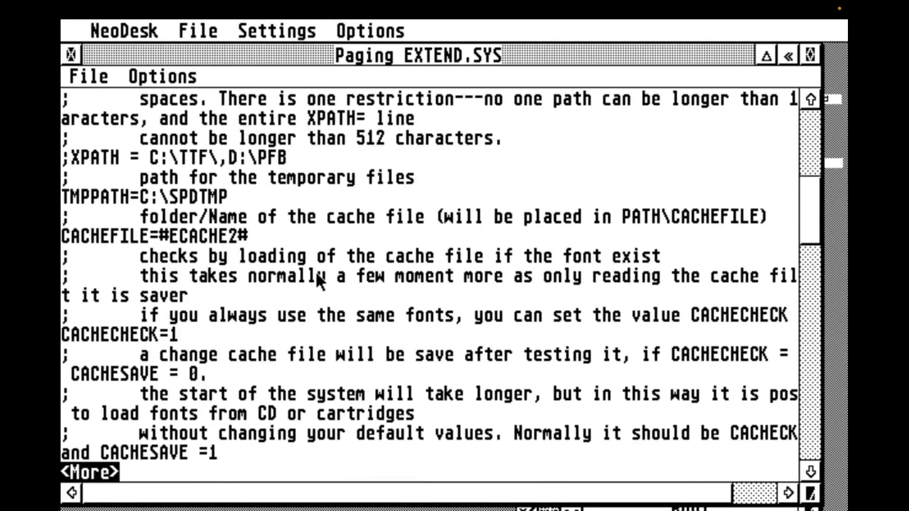
key(Return)
key(Return)
key(Return)
key(Return)
key(Return)
key(Return)
key(Return)
key(Return)
key(Return)
key(Return)
key(Return)
key(Return)
key(Return)
key(Return)
key(Return)
key(Return)
key(Return)
key(Return)
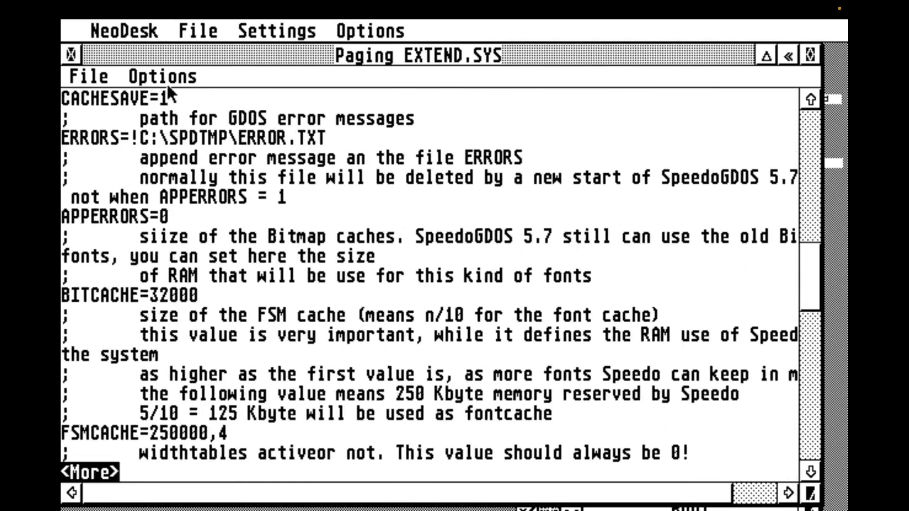
Step: Reduce the viewer's display font size from 10 to 9 points
click(167, 75)
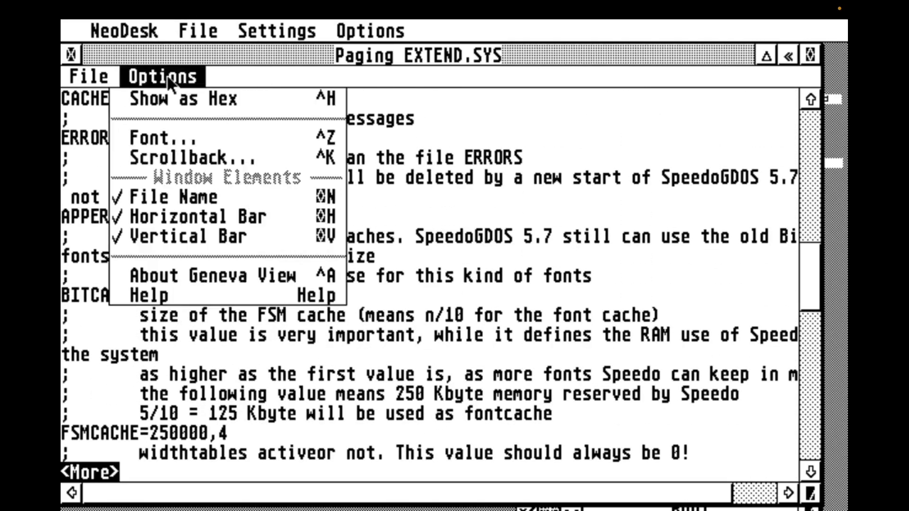
click(175, 135)
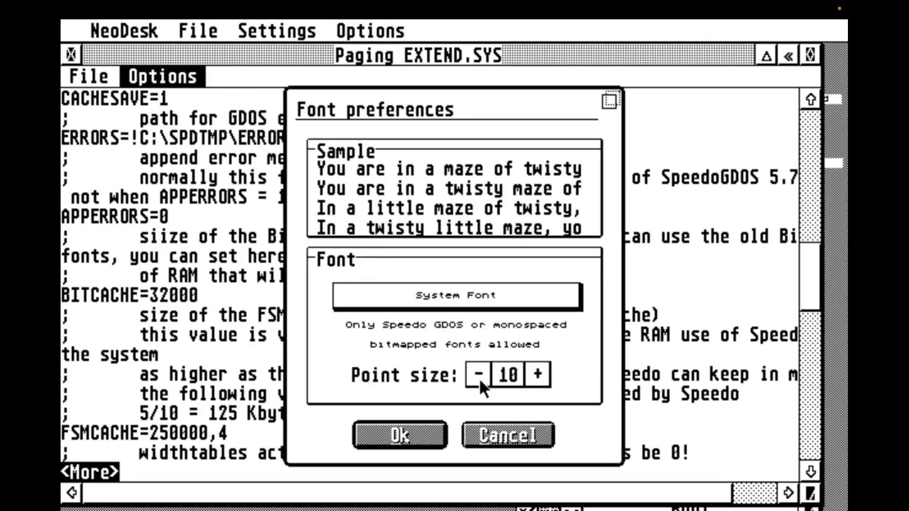
click(479, 377)
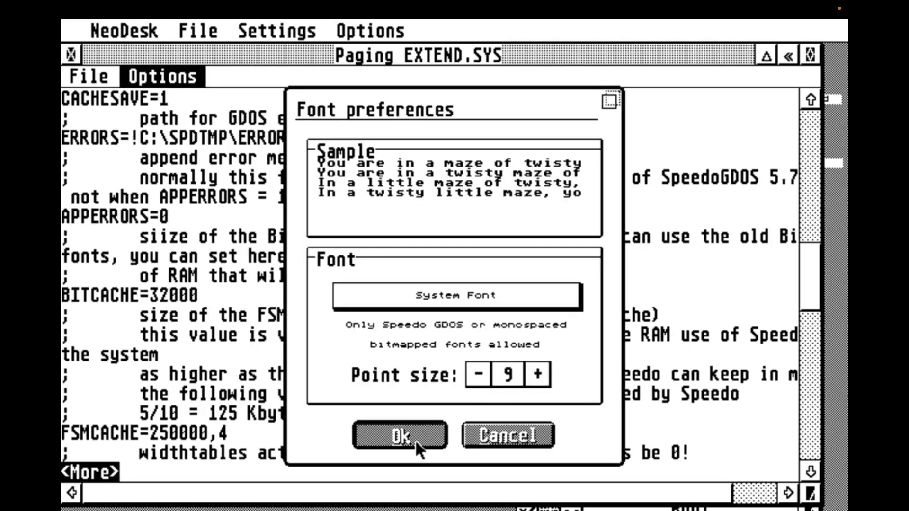
click(400, 435)
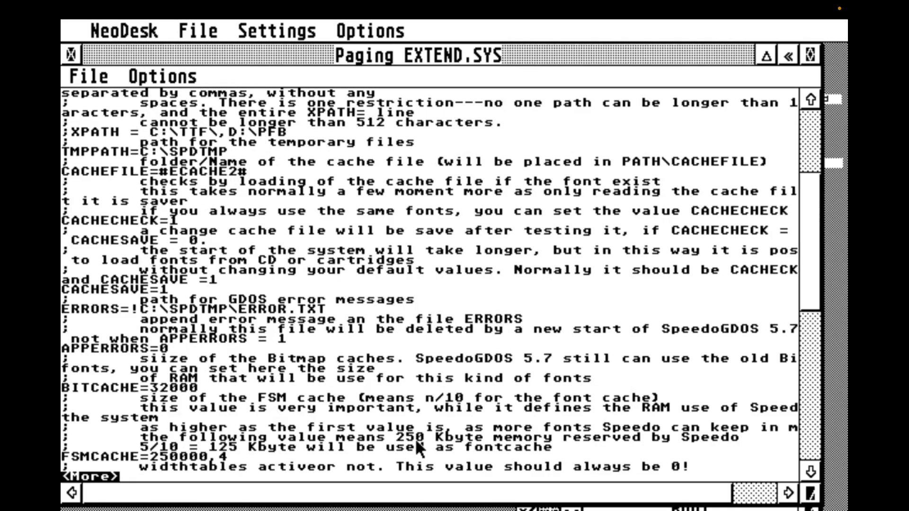
Step: Close the viewer, open the floppy's FONTS folder, and open FONTS.TXT in QED.APP
click(71, 54)
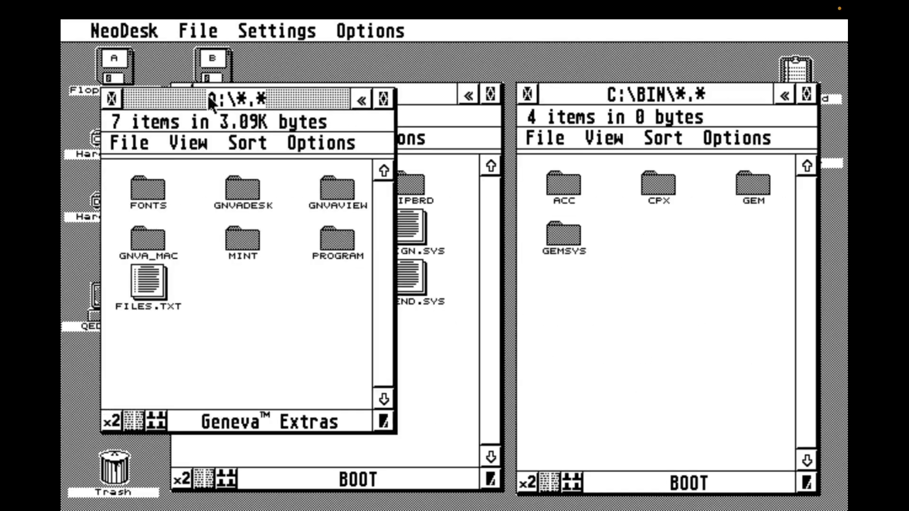
drag(206, 93, 286, 82)
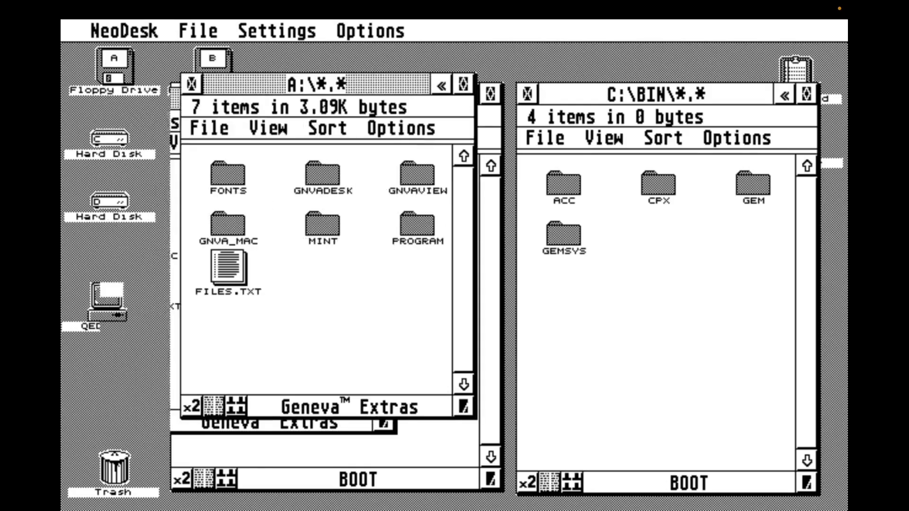
double_click(238, 176)
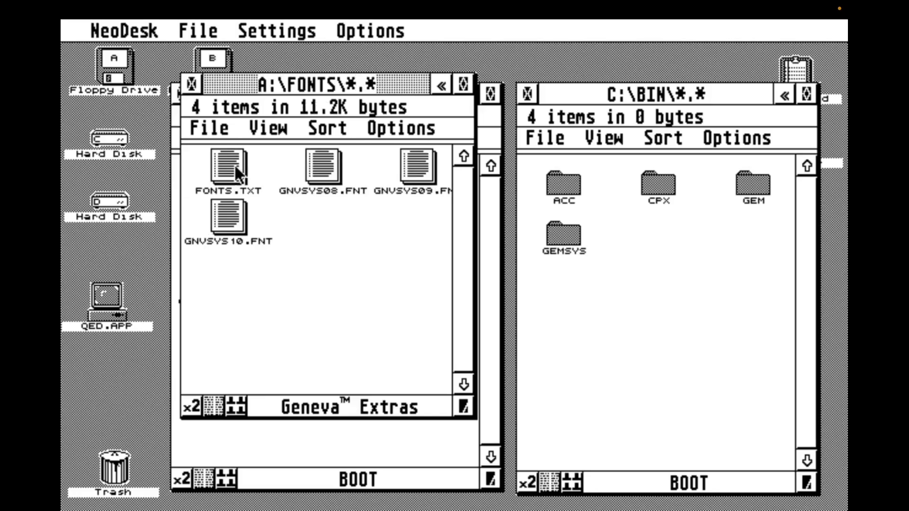
click(235, 167)
drag(142, 297, 107, 310)
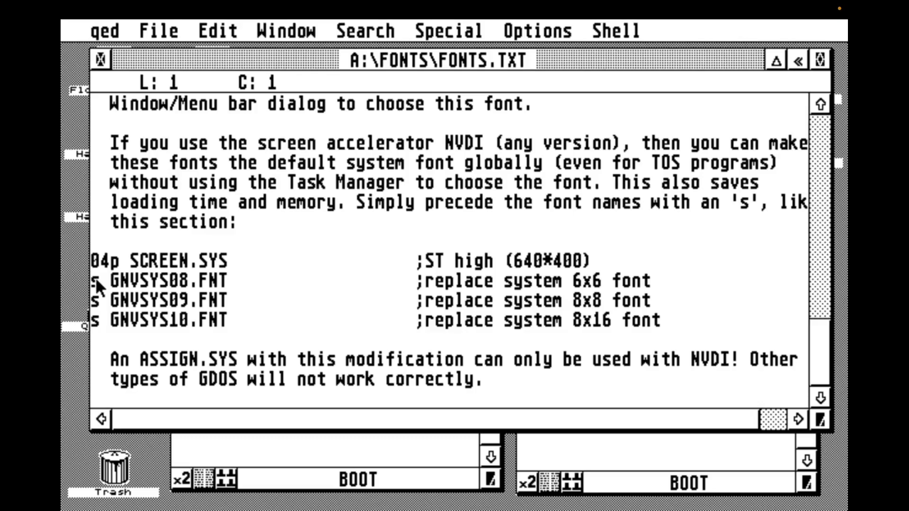
Step: Open the GEMSYS folder inside C:\BIN
click(427, 447)
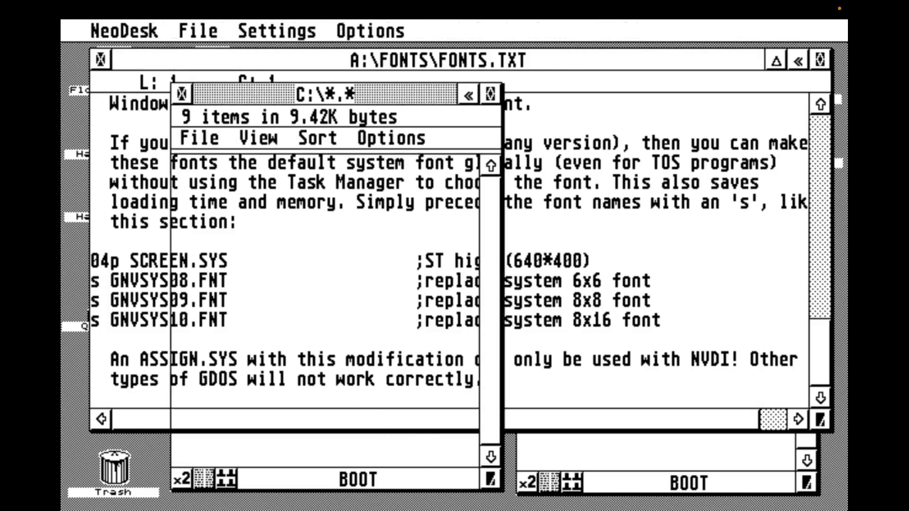
click(611, 445)
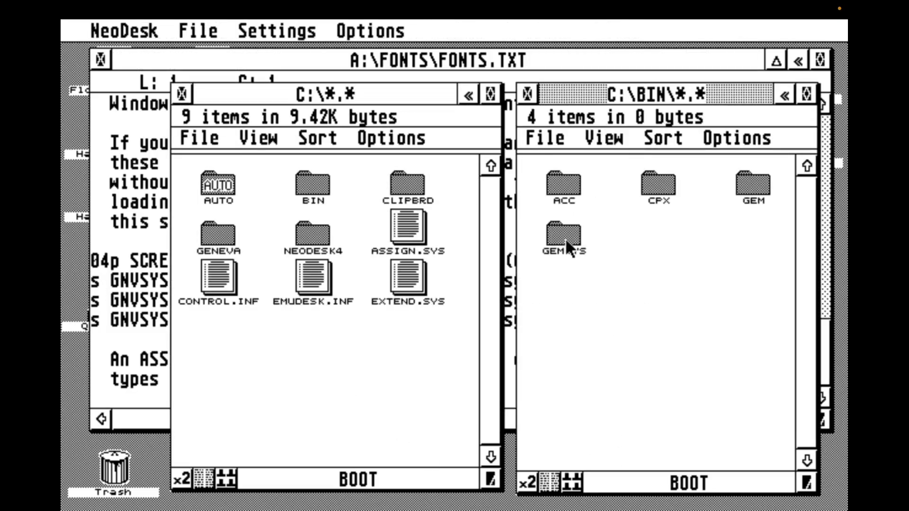
double_click(565, 238)
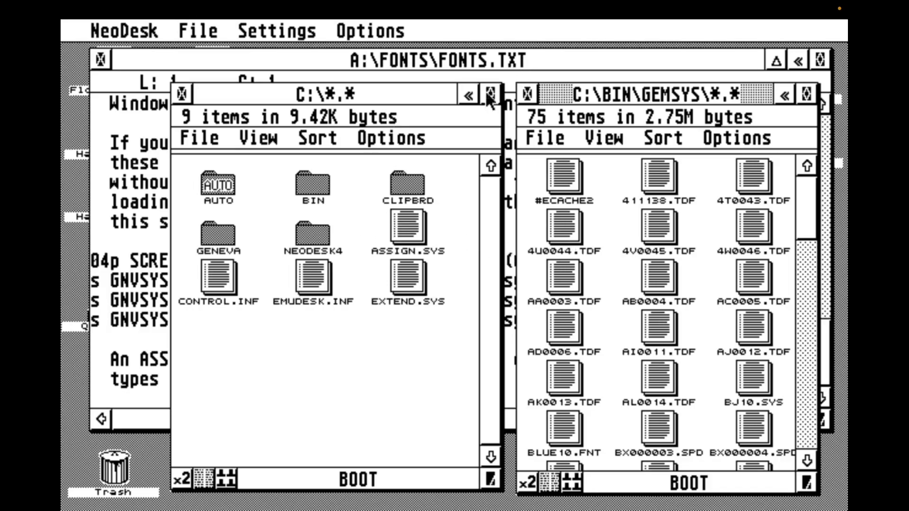
Step: Copy GNVSYS08, 09 and 10.FNT into C:\BIN\GEMSYS, then return to FONTS.TXT
click(468, 94)
click(469, 94)
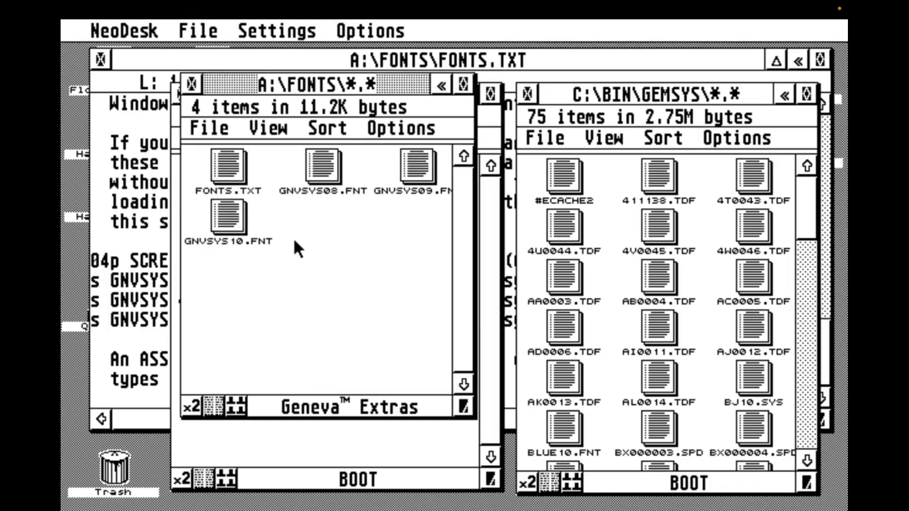
click(318, 166)
shift+click(416, 165)
shift+click(231, 222)
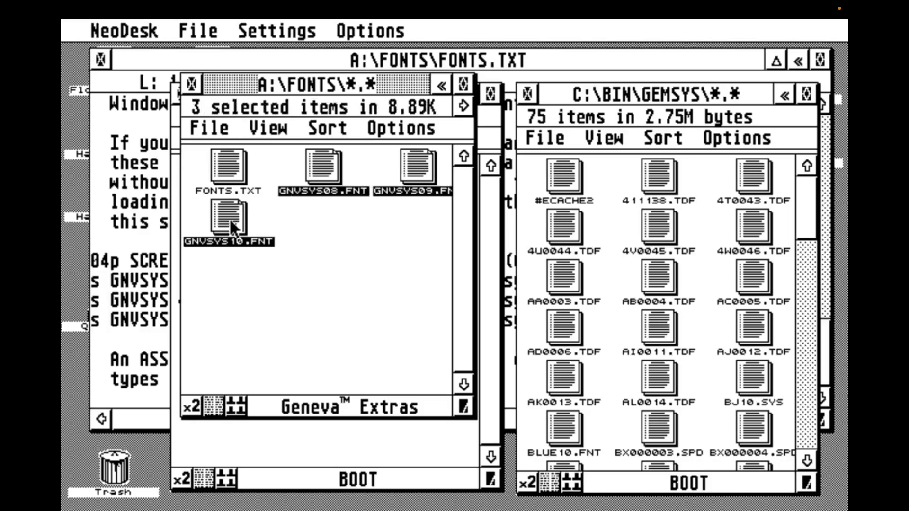
drag(229, 218, 596, 287)
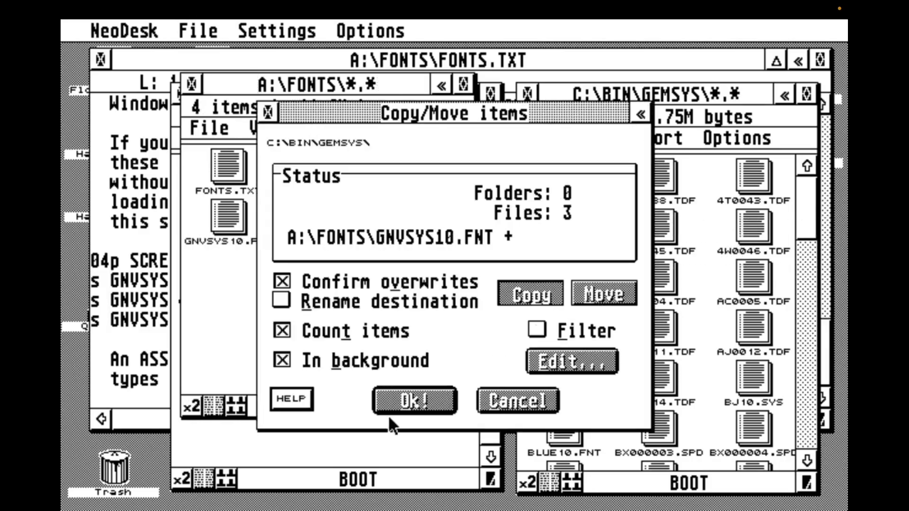
click(398, 401)
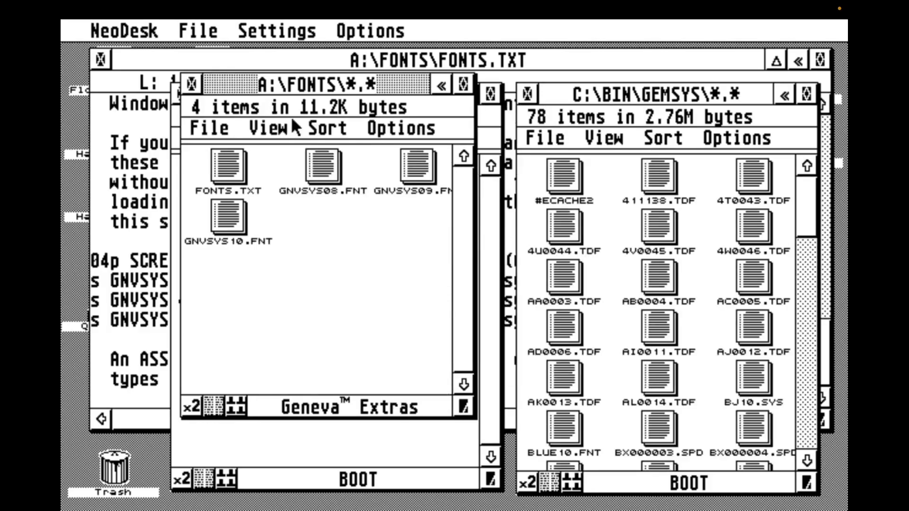
click(191, 84)
click(519, 53)
Step: Copy the GNVSYS font lines from FONTS.TXT and paste them after 2P SCREEN.SYS in ASSIGN.SYS
drag(518, 53, 611, 78)
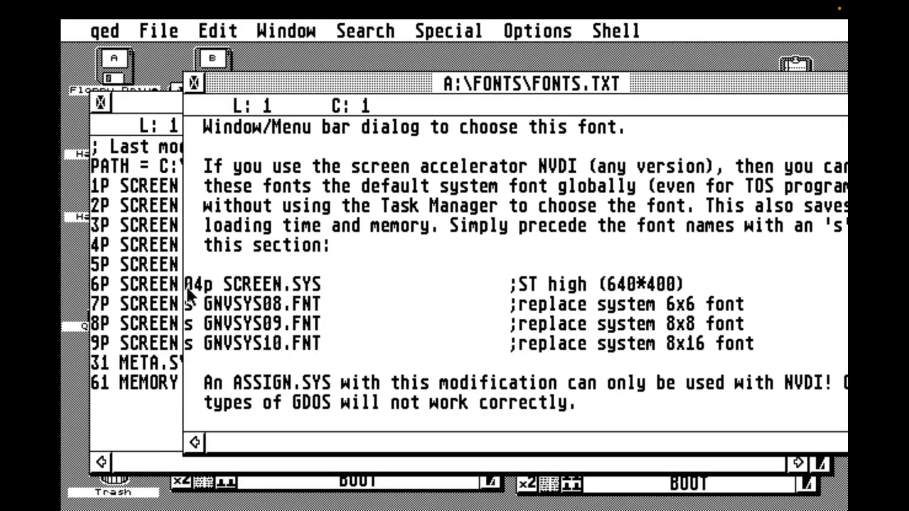
drag(189, 305, 293, 363)
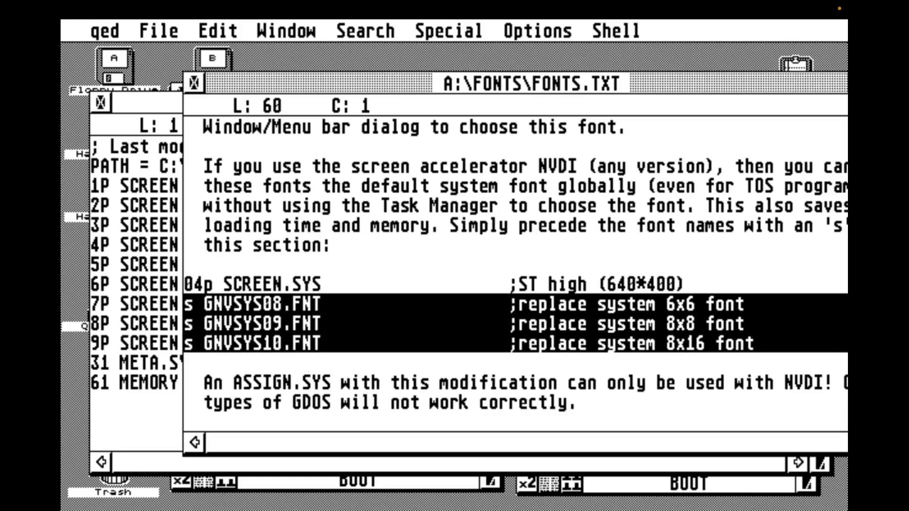
click(155, 95)
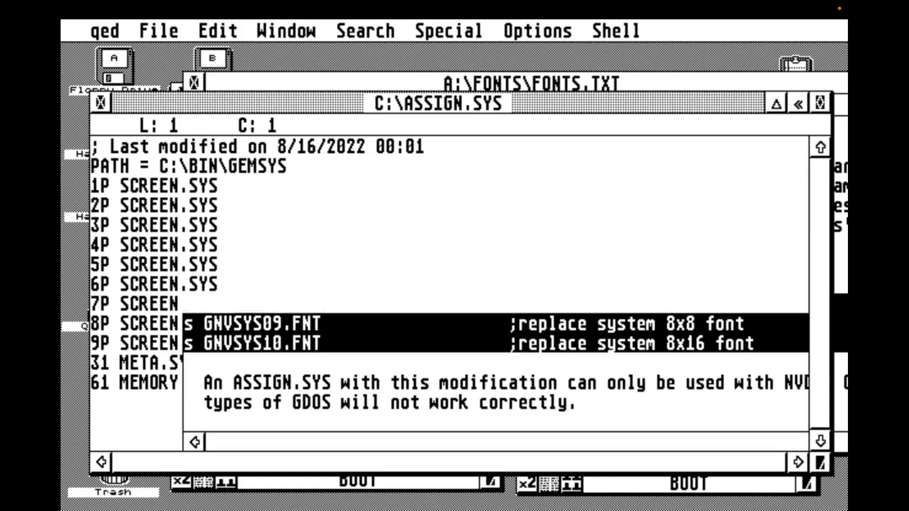
click(246, 208)
key(Return)
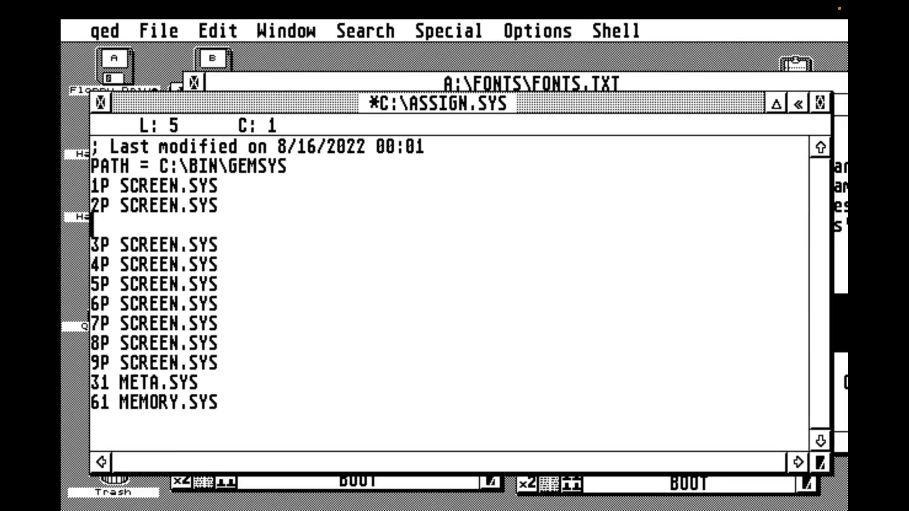
text(s GNVSYS08.FNT                   ;replace system 6x6 font s GNVSYS09.FNT                   ;replace system 8x8 font s GNVSYS10.FNT                   ;replace system 8x16 font)
Step: Paste the same GNVSYS font lines after each remaining SCREEN.SYS entry
click(260, 302)
key(Return)
text(s GNVSYS08.FNT                   ;replace system 6x6 font s GNVSYS09.FNT                   ;replace system 8x8 font s GNVSYS10.FNT                   ;replace system 8x16 font)
click(218, 397)
key(Return)
text(s GNVSYS08.FNT                   ;replace system 6x6 font s GNVSYS09.FNT                   ;replace system 8x8 font s GNVSYS10.FNT                   ;replace system 8x16 font)
key(Down)
key(Down)
text(s GNVSYS08.FNT                   ;replace system 6x6 font s GNVSYS09.FNT                   ;replace system 8x8 font s GNVSYS10.FNT                   ;replace system 8x16 font)
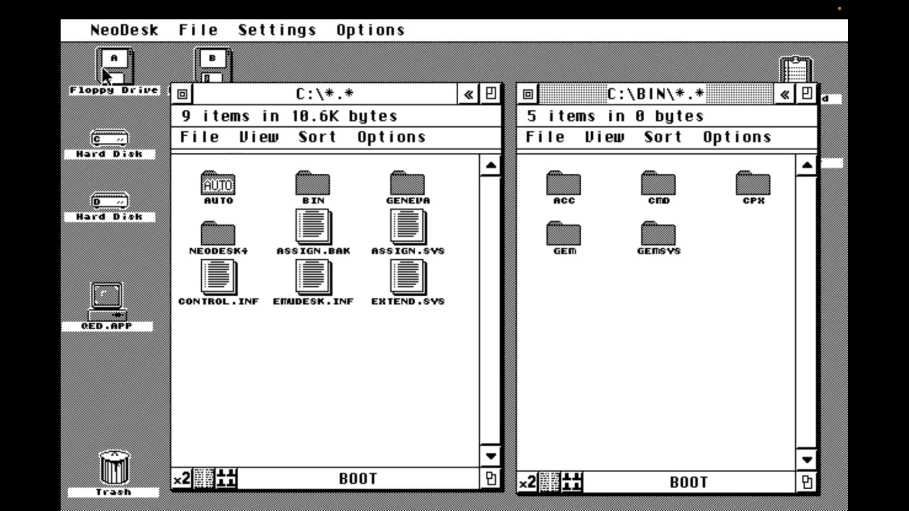
Step: Copy floppy A's CLI folder into C:\BIN\GEM (now 4 items) and close the A:\ window
double_click(101, 66)
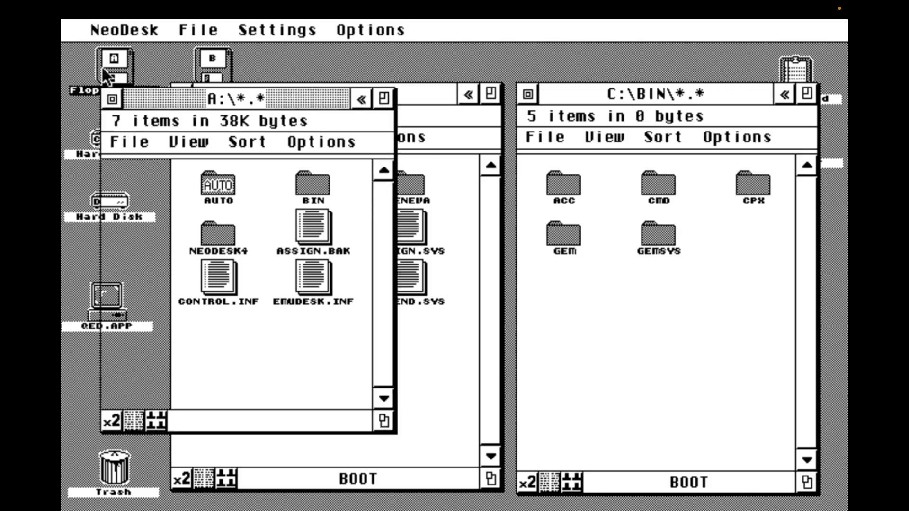
double_click(565, 233)
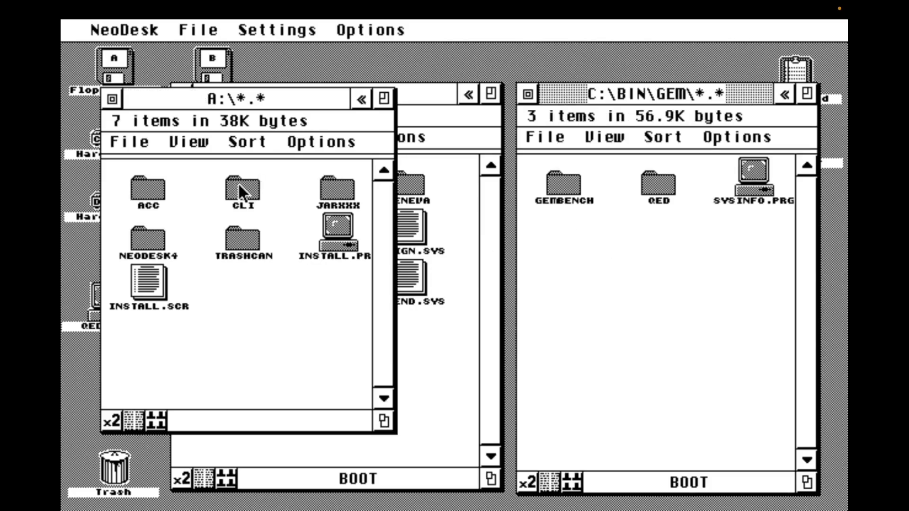
click(274, 209)
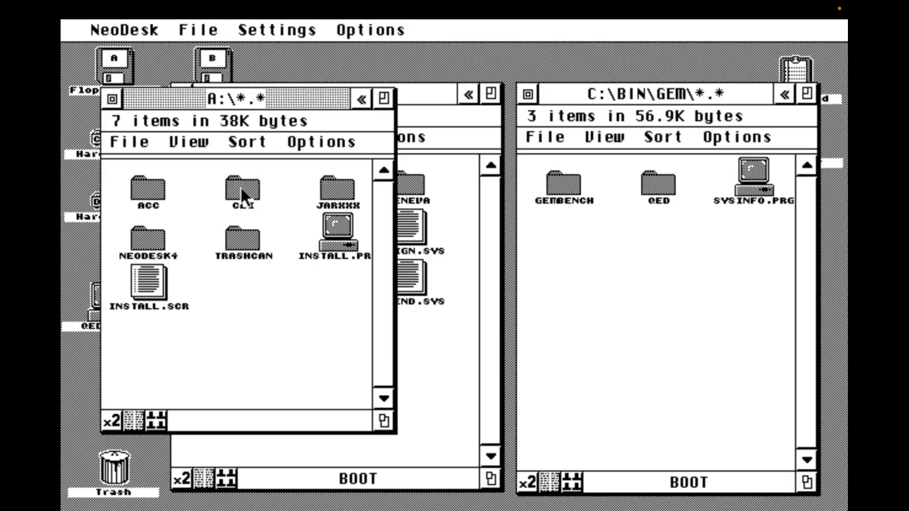
drag(240, 186, 593, 283)
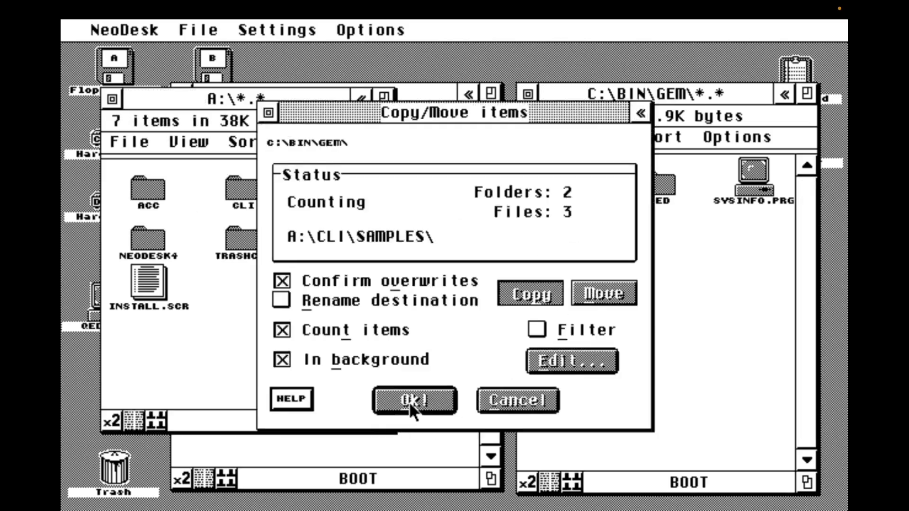
click(409, 402)
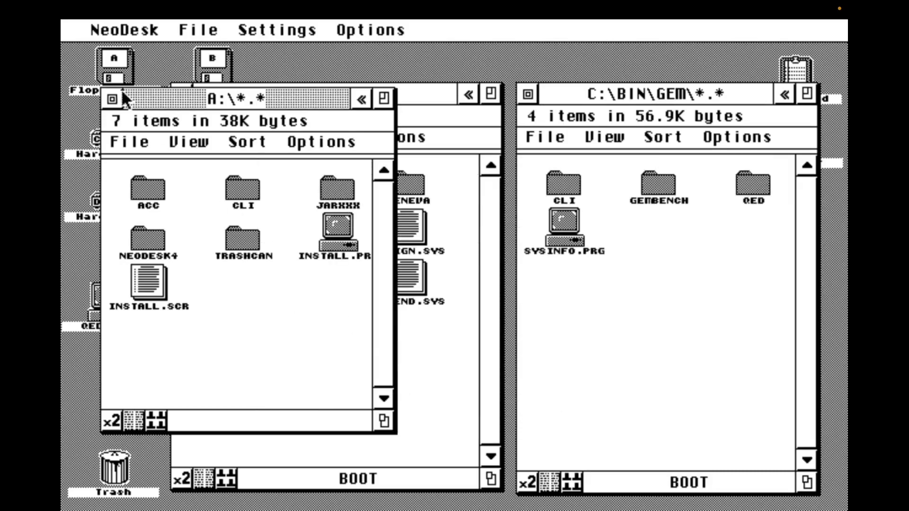
click(109, 95)
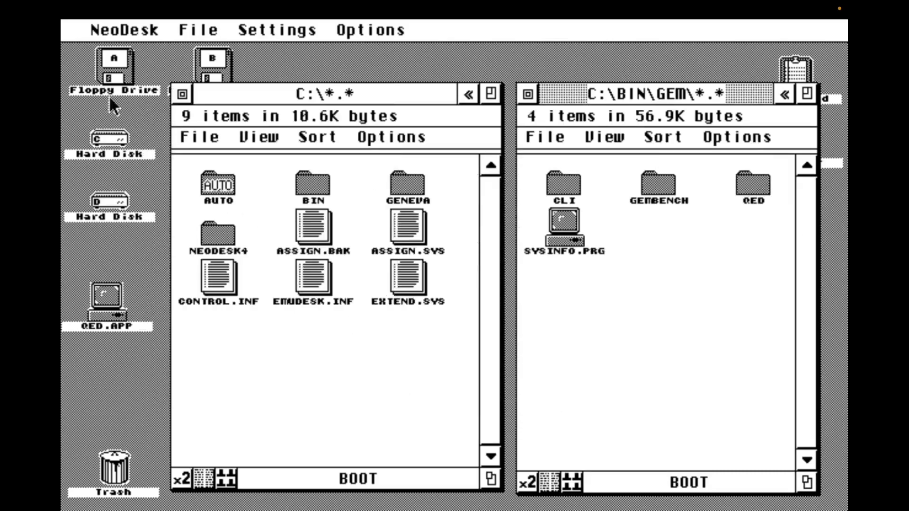
Step: Rename C:\BIN\GEM\CLI\NEO_CLI.ACC to NEO_CLI.NPG through File information
double_click(575, 186)
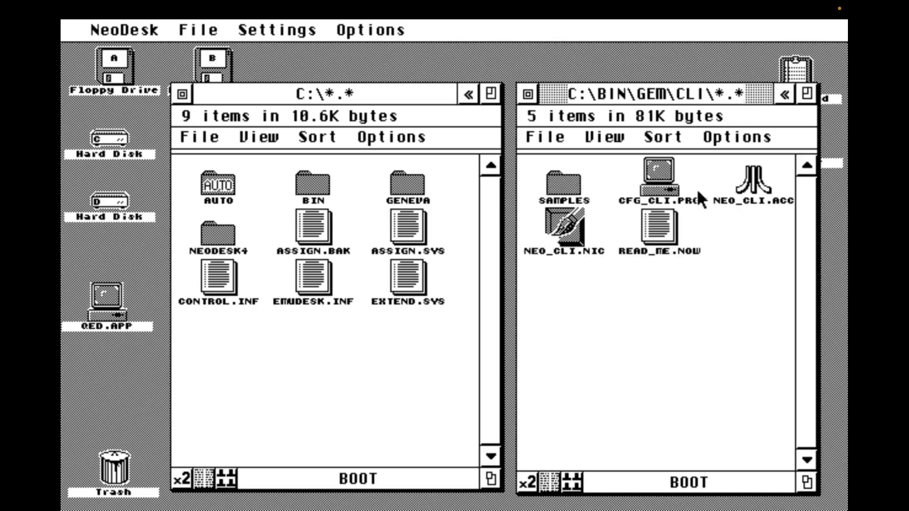
click(760, 205)
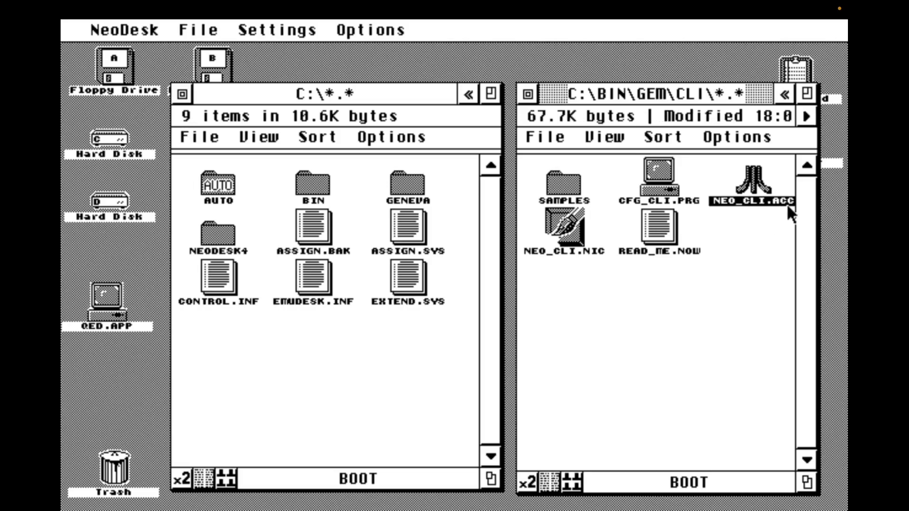
key(ctrl+i)
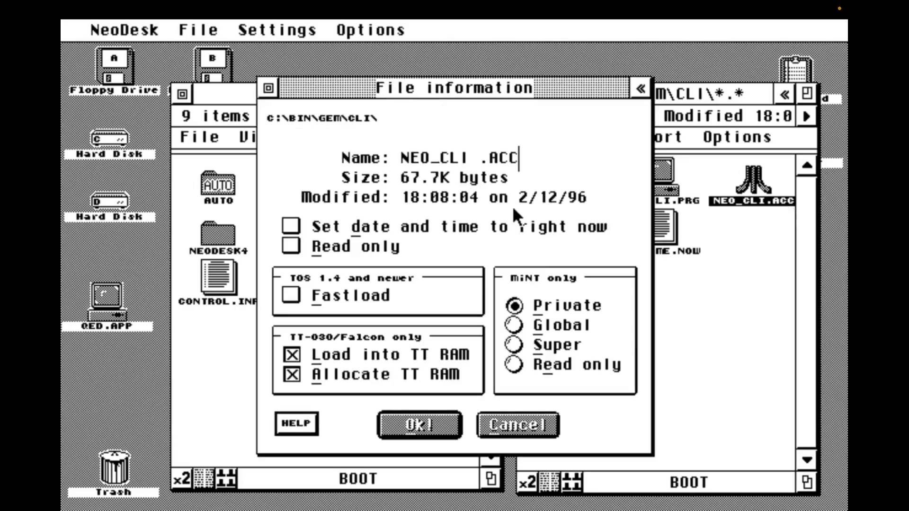
key(BackSpace)
key(BackSpace)
key(BackSpace)
text(NPG)
click(433, 427)
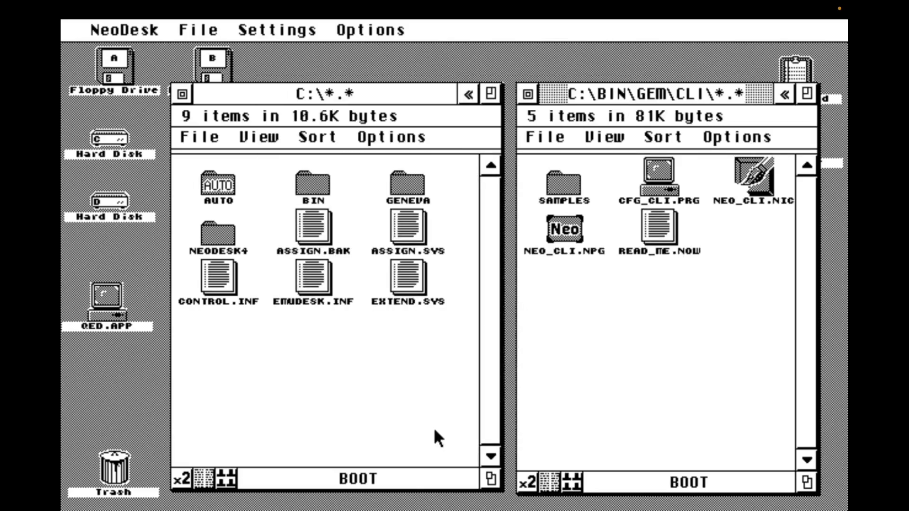
Step: Launch NEO_CLI.NPG, enlarge its console and switch to font 0
double_click(572, 229)
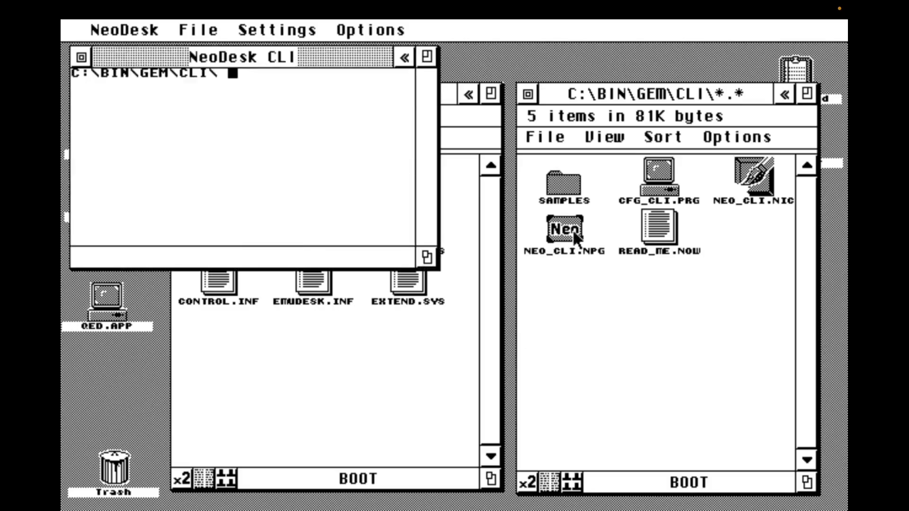
drag(430, 256, 675, 481)
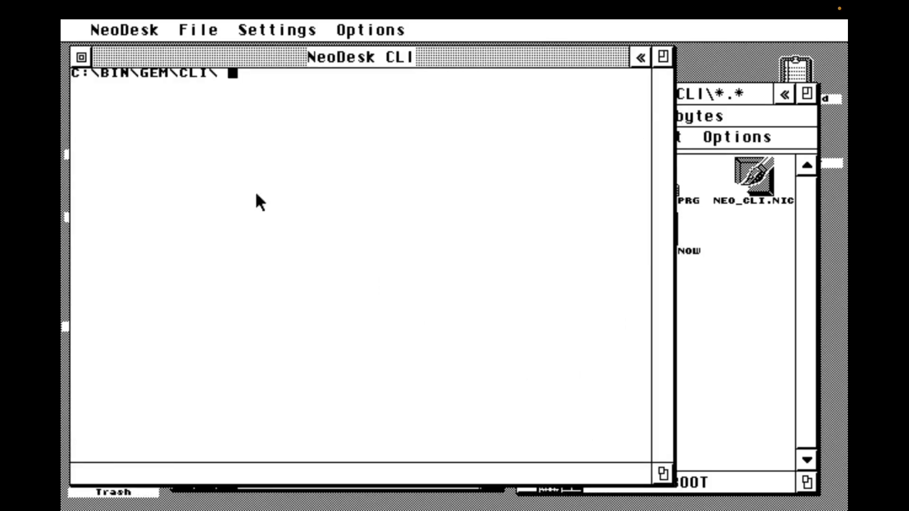
text(font 0)
key(Return)
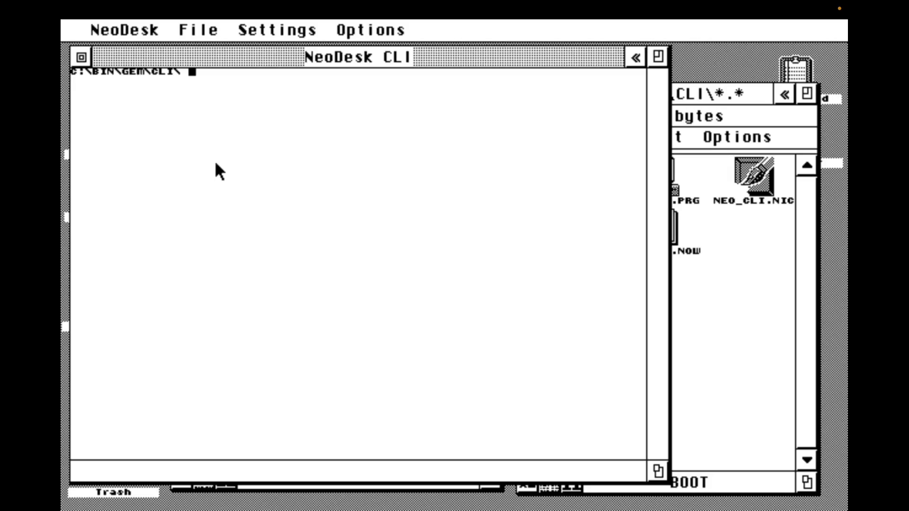
Step: Run ls, help and help ls at the CLI prompt
text(ls)
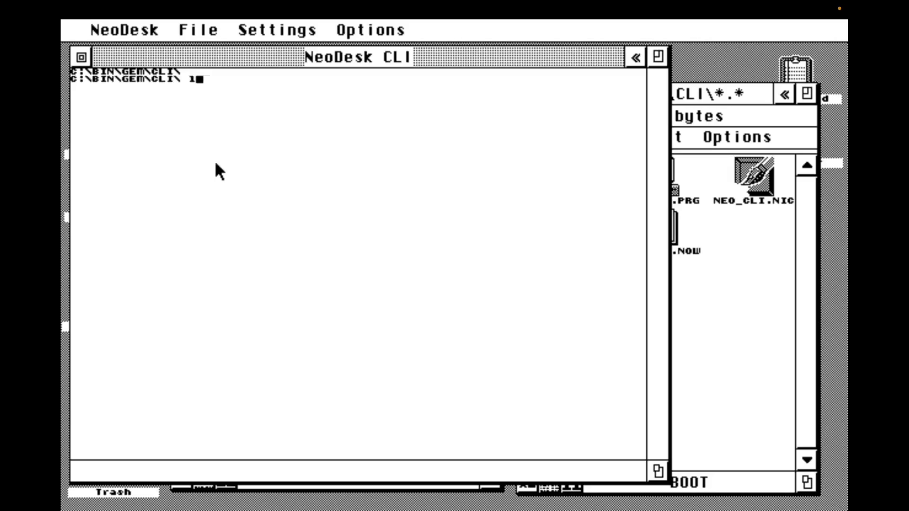
key(Return)
key(Return)
key(Return)
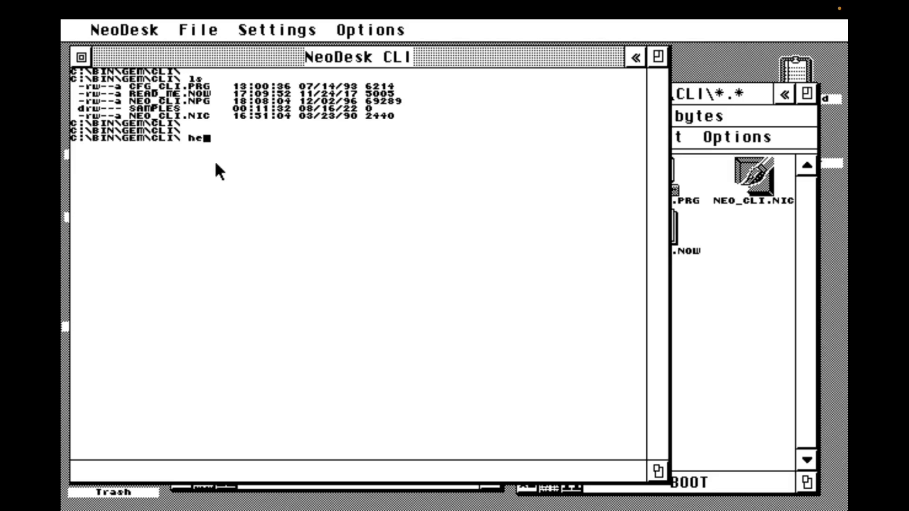
key(Return)
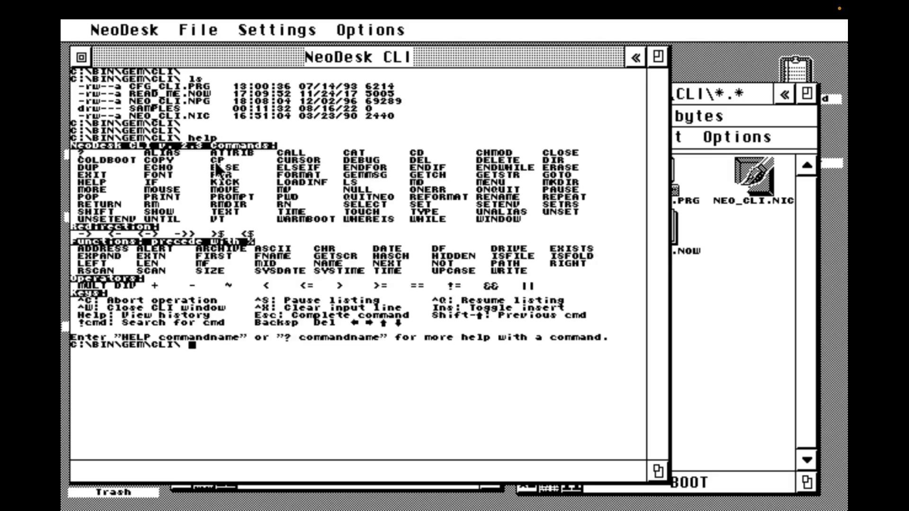
key(Return)
key(Return)
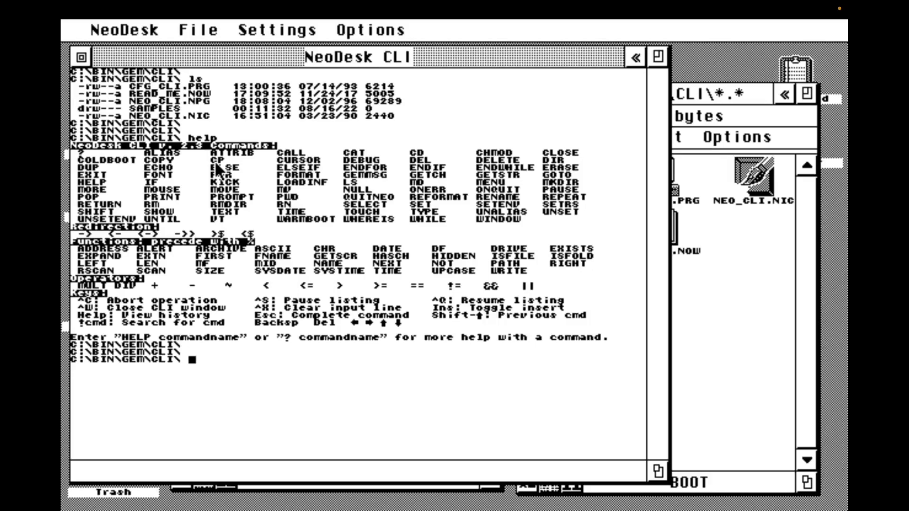
text(help ls)
key(Return)
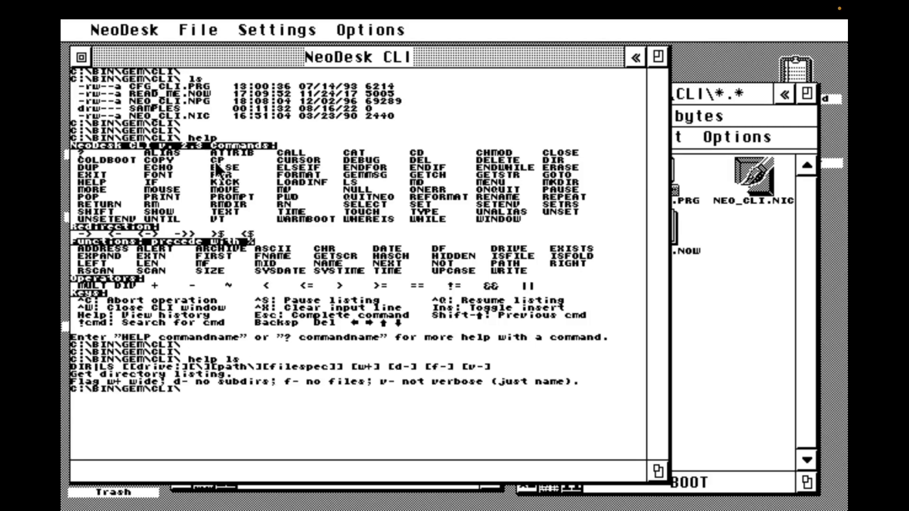
key(Return)
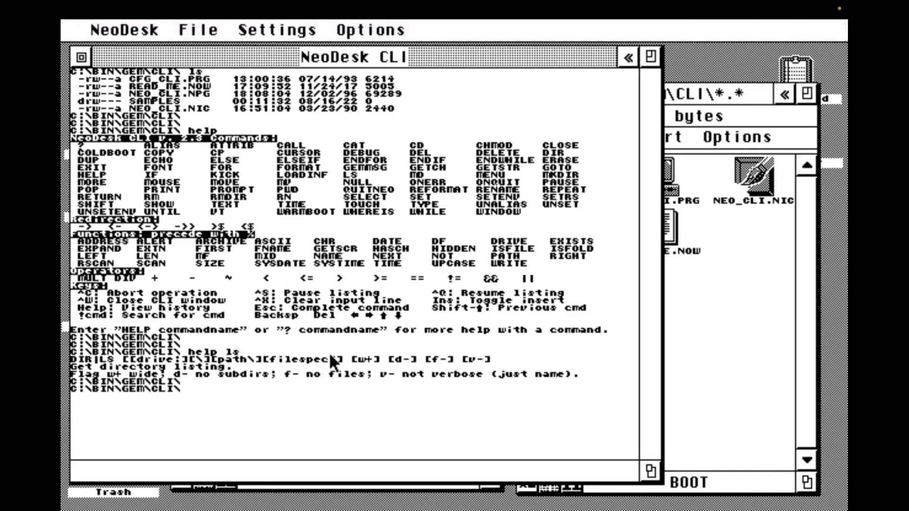
Step: Set the batch file interpreter in Miscellaneous paths to C:\BIN\GEM\CLI\NEO_CLI.NPG
click(746, 324)
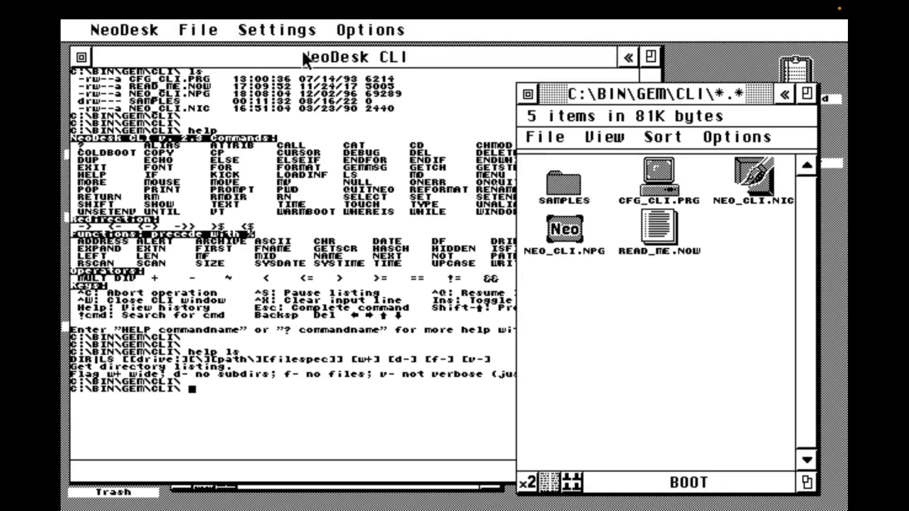
mouse_move(277, 30)
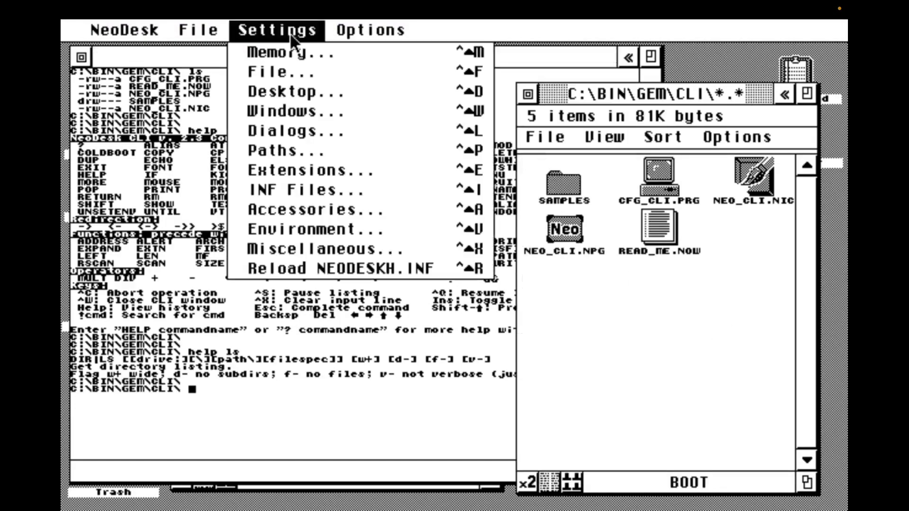
click(298, 149)
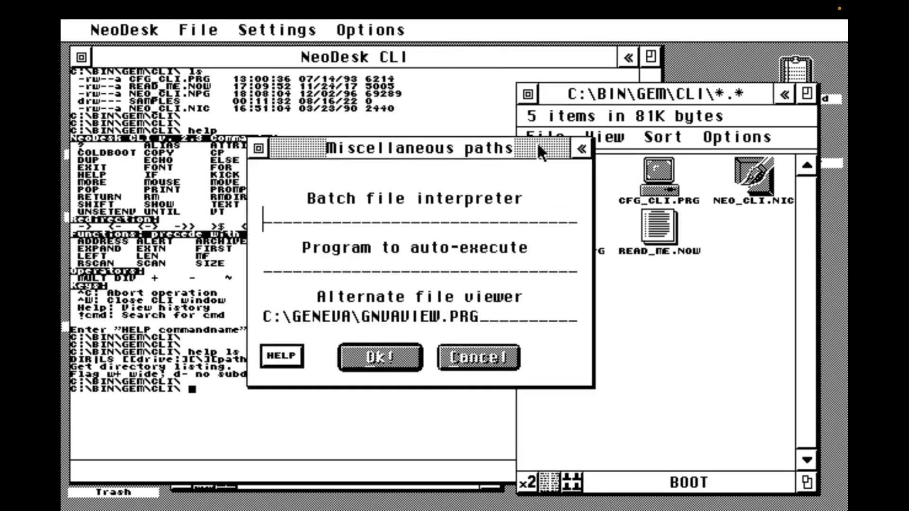
drag(538, 148, 450, 157)
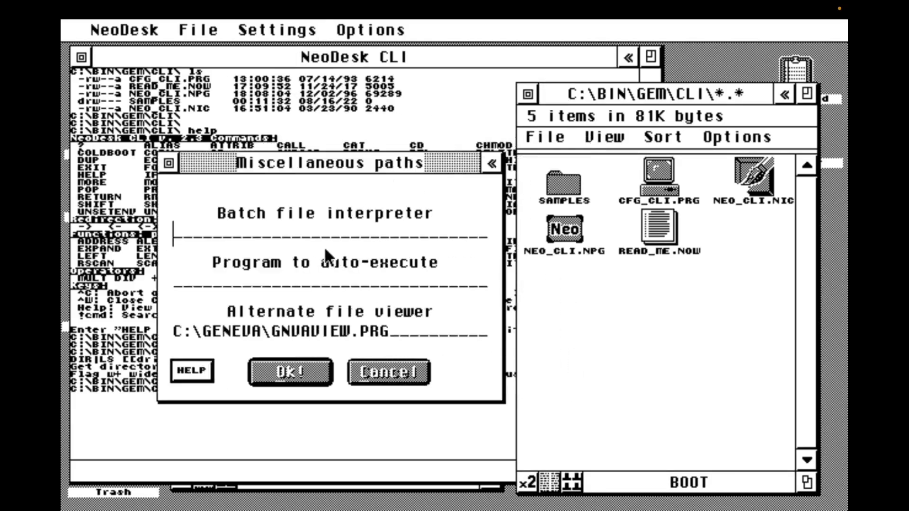
text(C:\BIN\G)
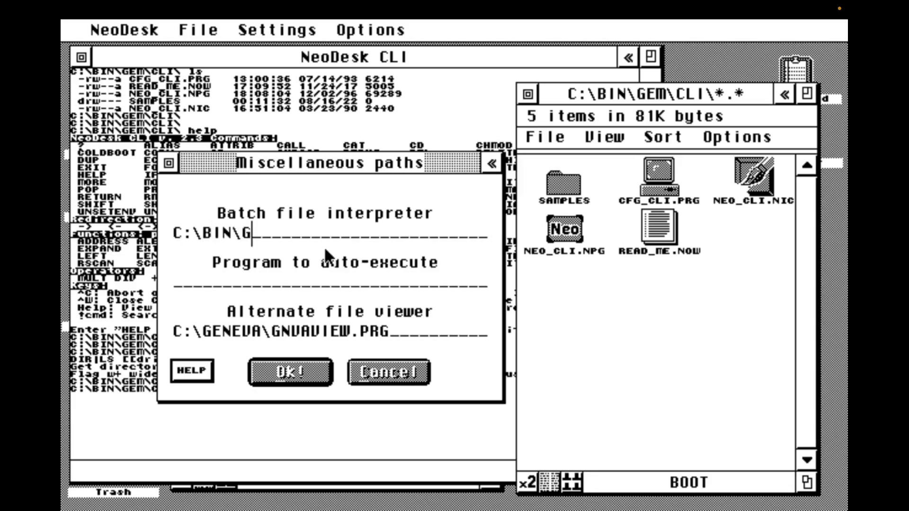
text(EM\CLI)
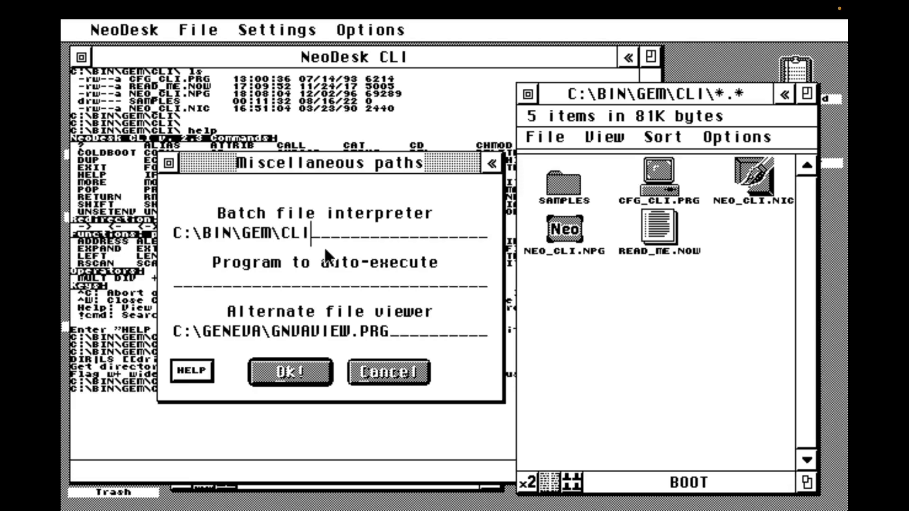
text(\NEO_)
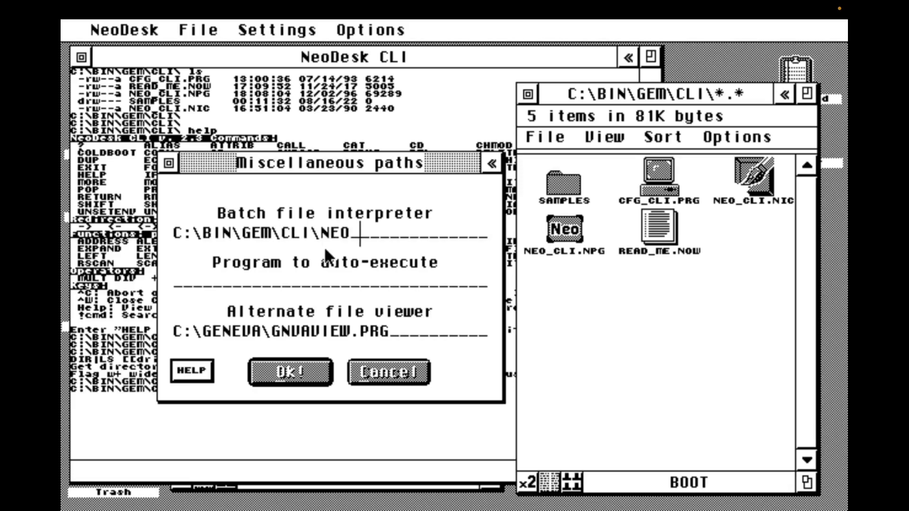
text(CLI.NPG)
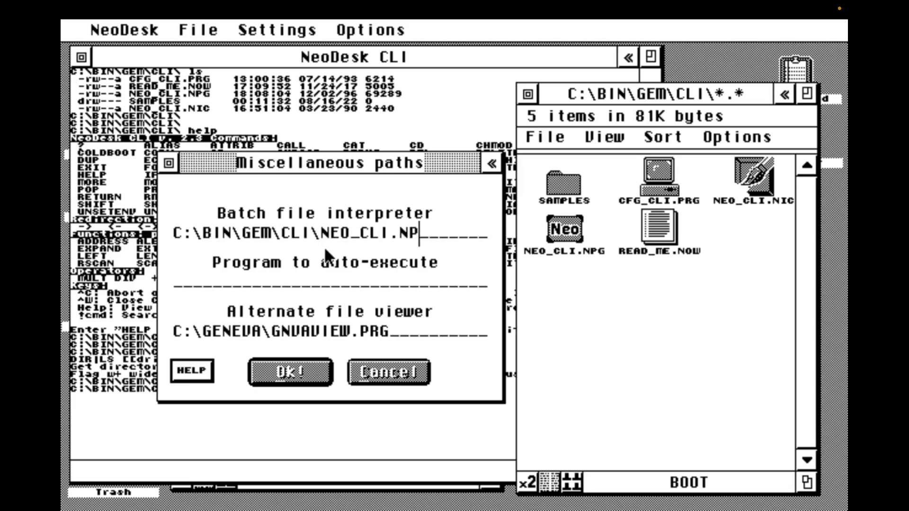
click(312, 371)
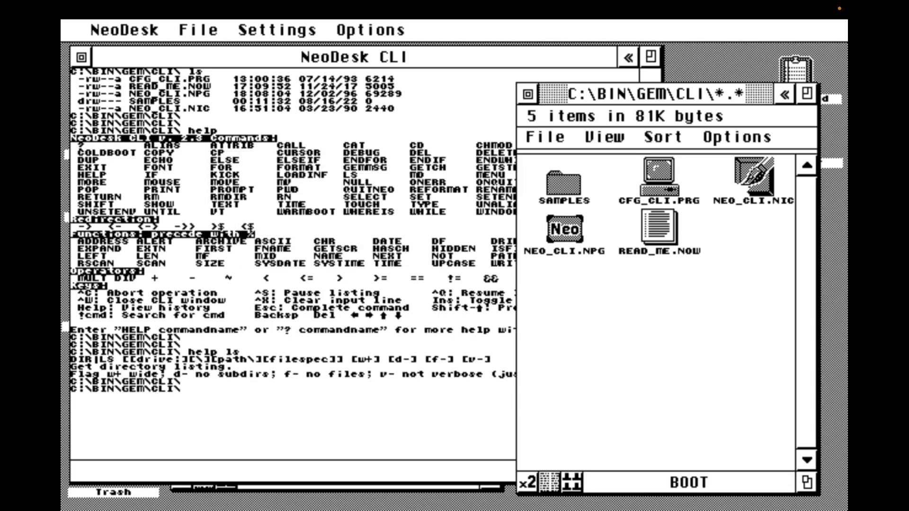
Step: Save the NeoDesk desktop configuration and bring the CLI window back to the front
mouse_move(392, 32)
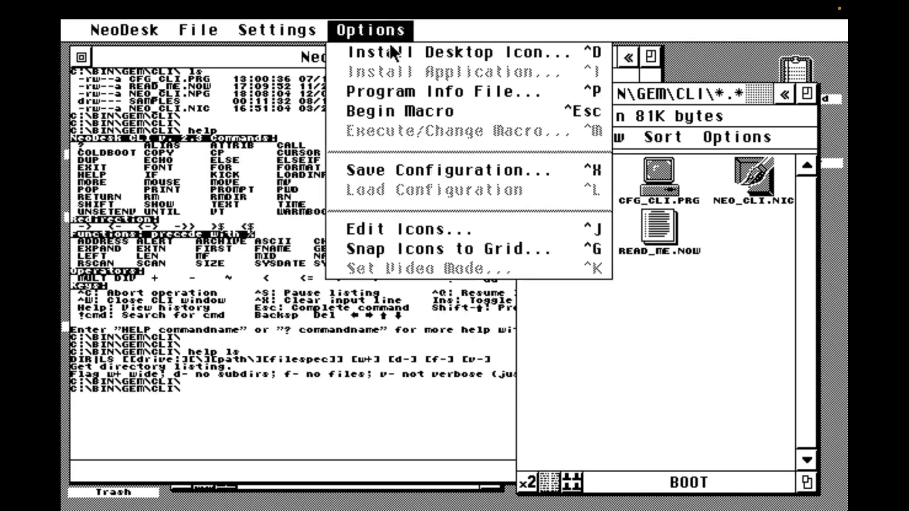
click(412, 170)
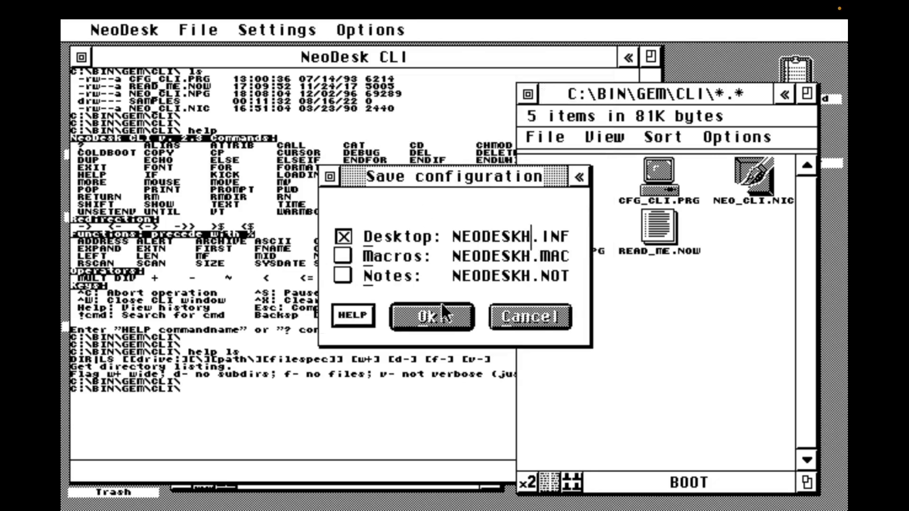
click(448, 322)
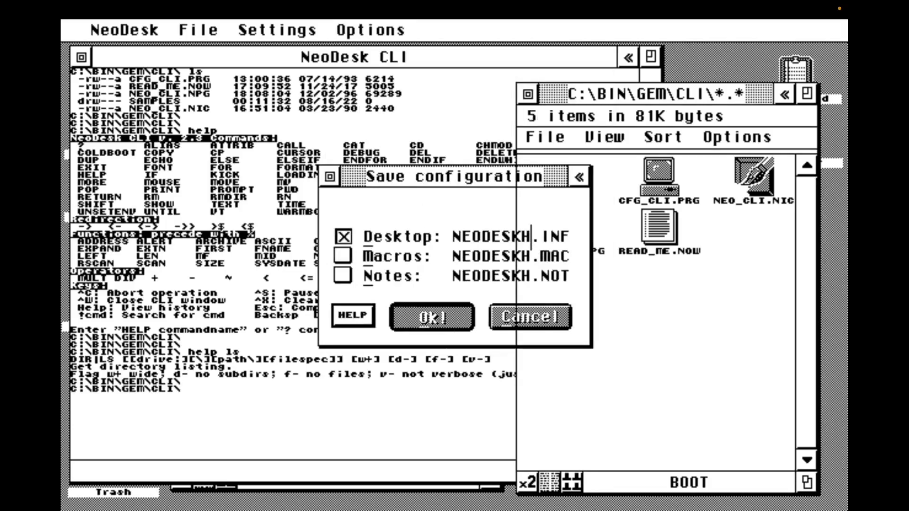
click(84, 53)
Step: Create the C:\BIN\CMD folder with the CLI command mkdir c:\bin\cmd
key(ctrl+b)
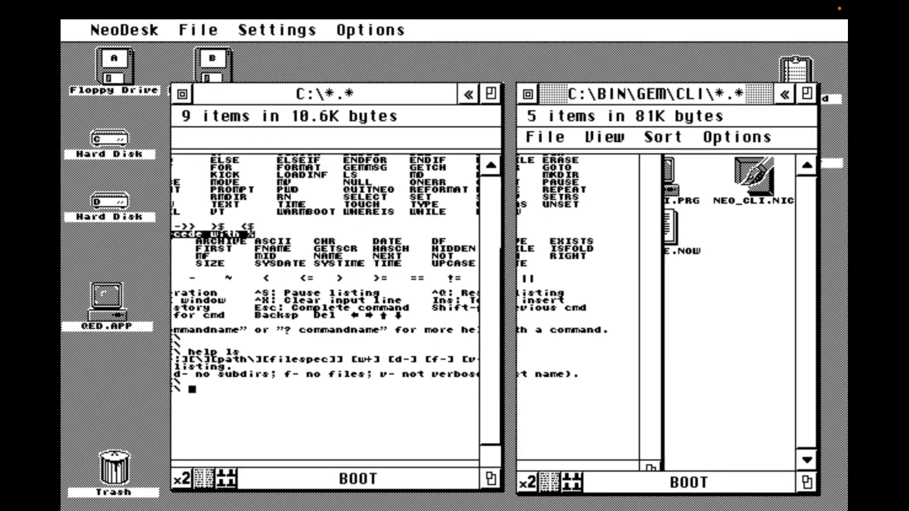
key(ctrl+b)
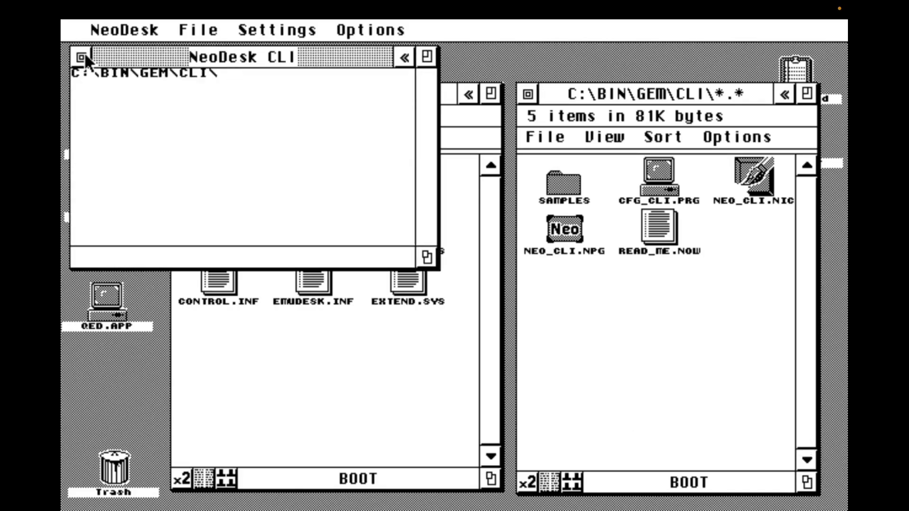
text(mk)
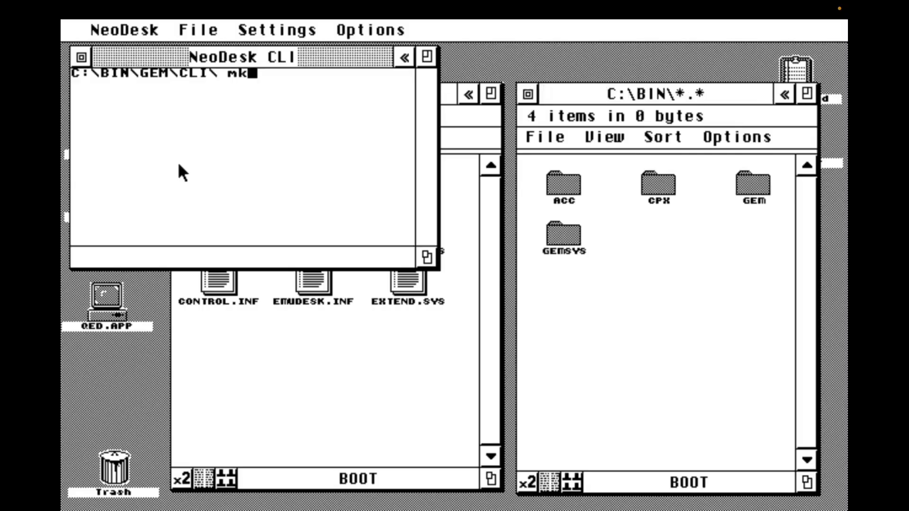
text(dir c:\bi)
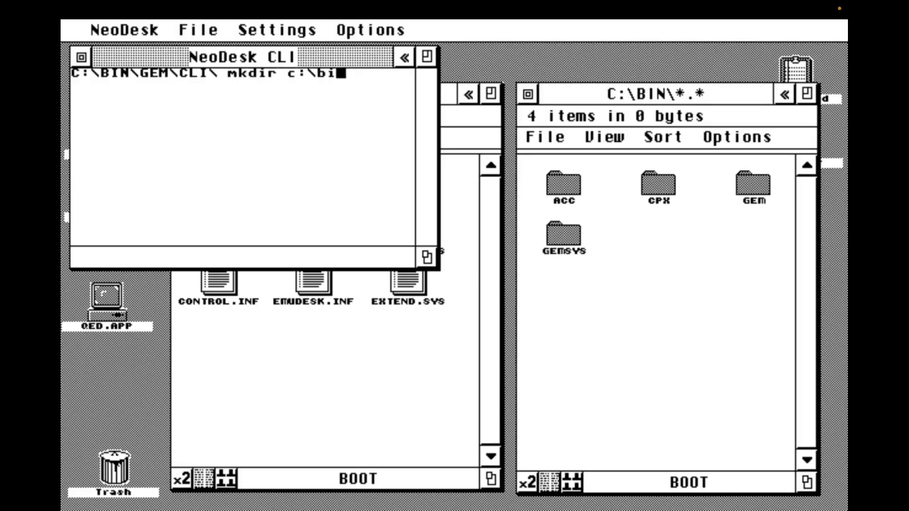
text(n\cmd)
key(Return)
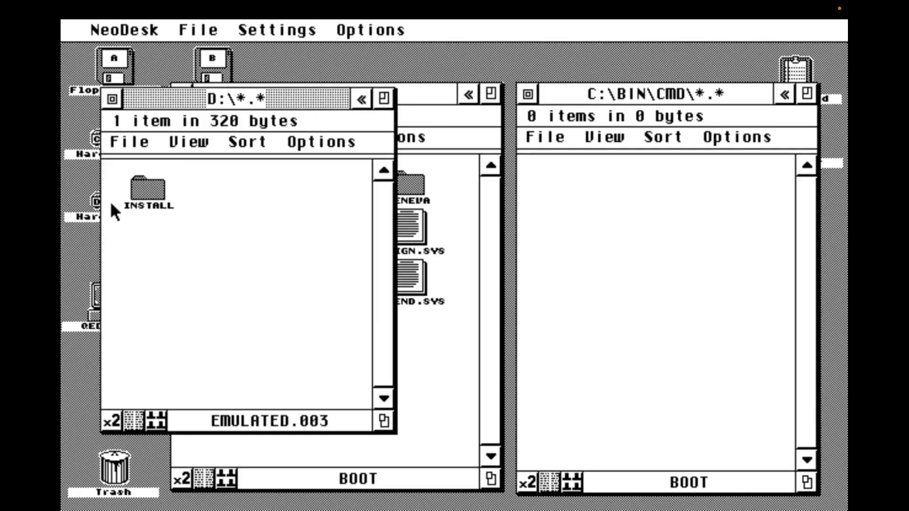
Step: Copy VI.TTP from D:\INSTALL into the new C:\BIN\CMD folder
double_click(147, 187)
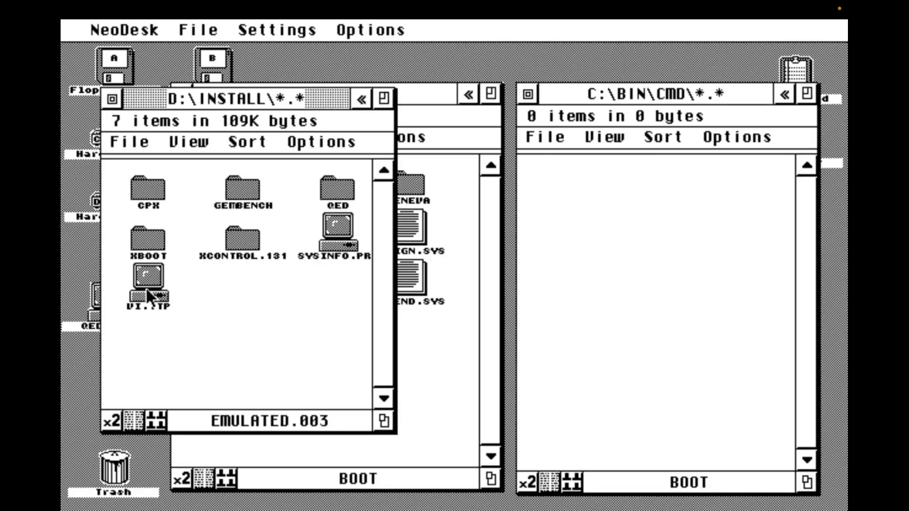
drag(145, 287, 648, 218)
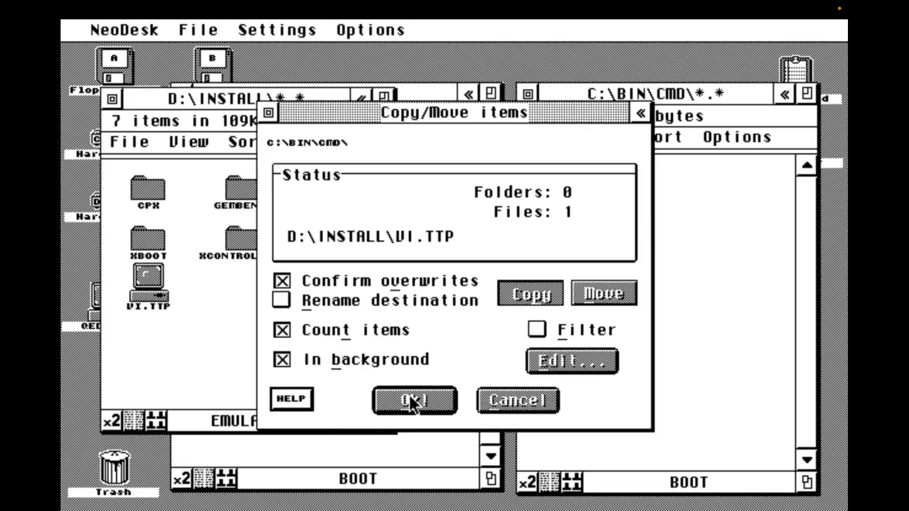
click(409, 394)
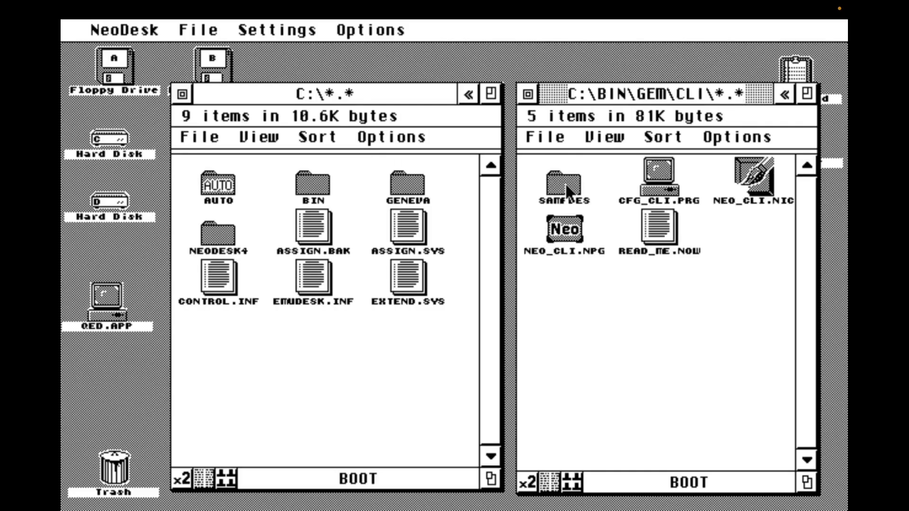
Step: Run the SETTINGS.BAT sample from SAMPLES and keep CLI font #0
double_click(565, 182)
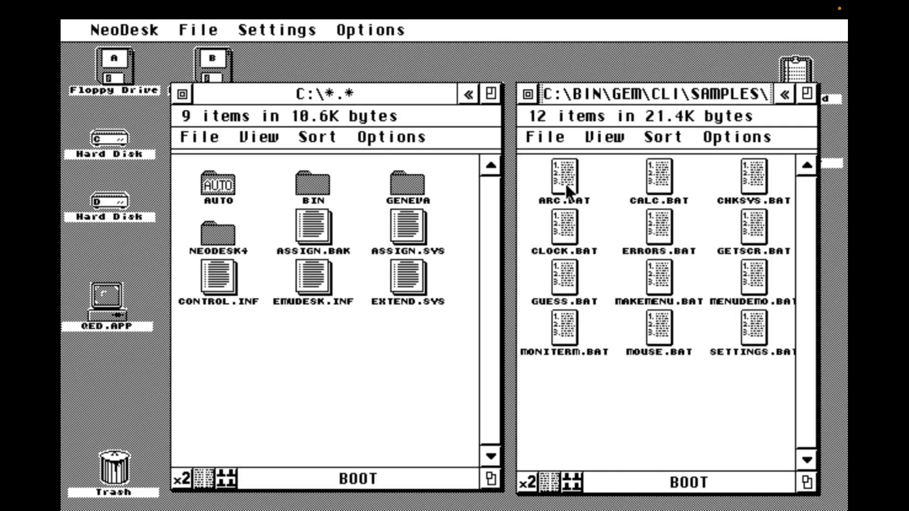
click(750, 341)
double_click(749, 339)
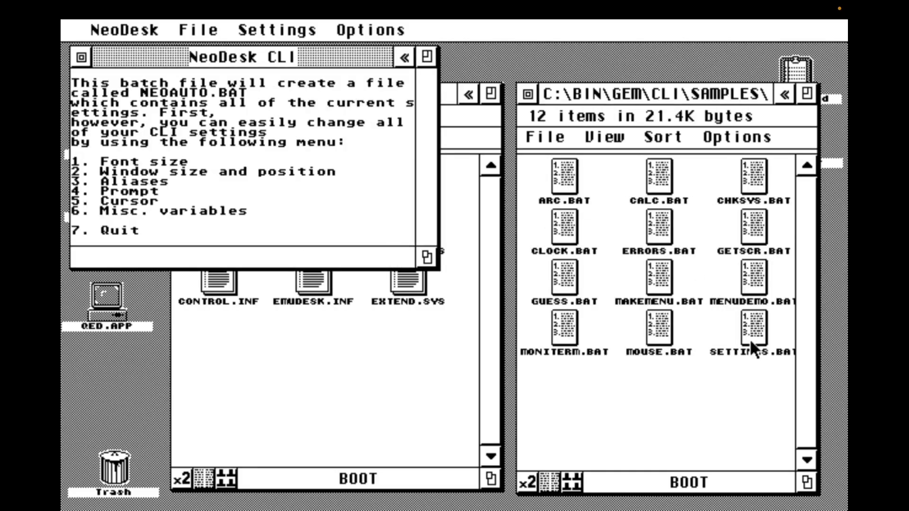
key(1)
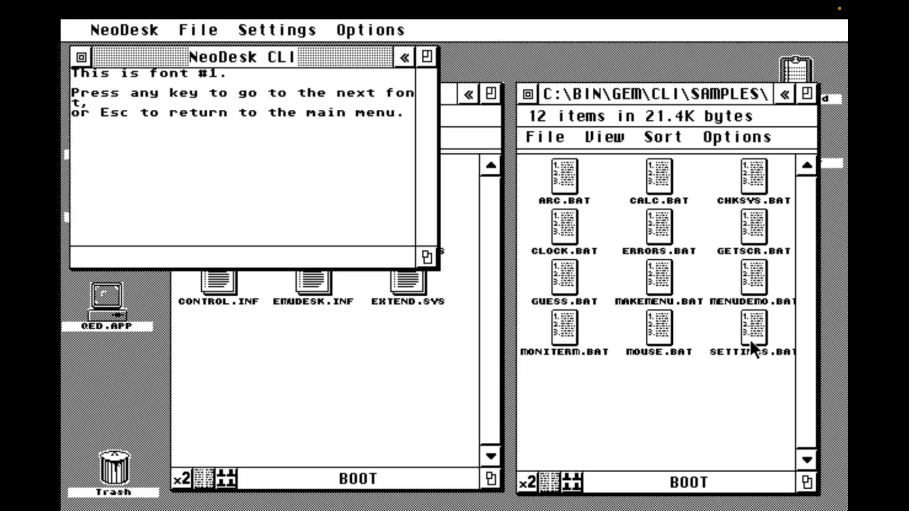
key(space)
key(space)
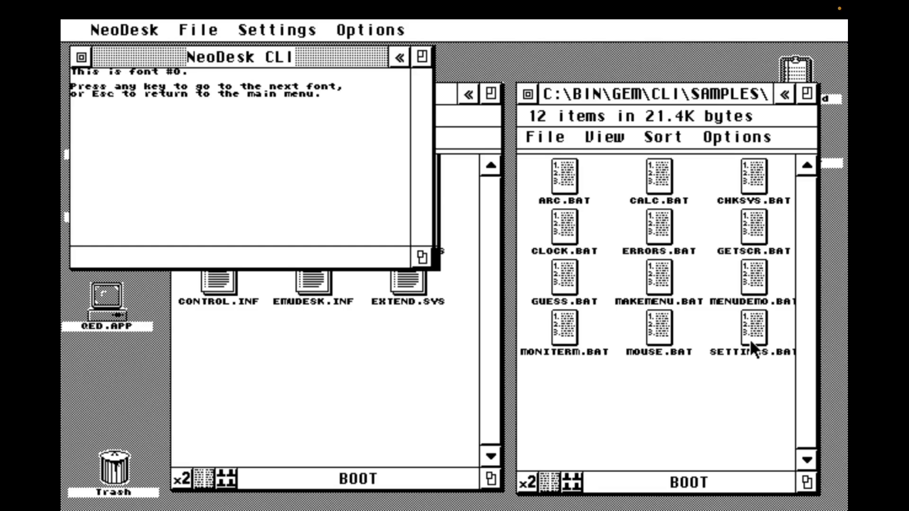
key(Escape)
Step: Set the CLI prompt string to "$cwd >"
text(4)
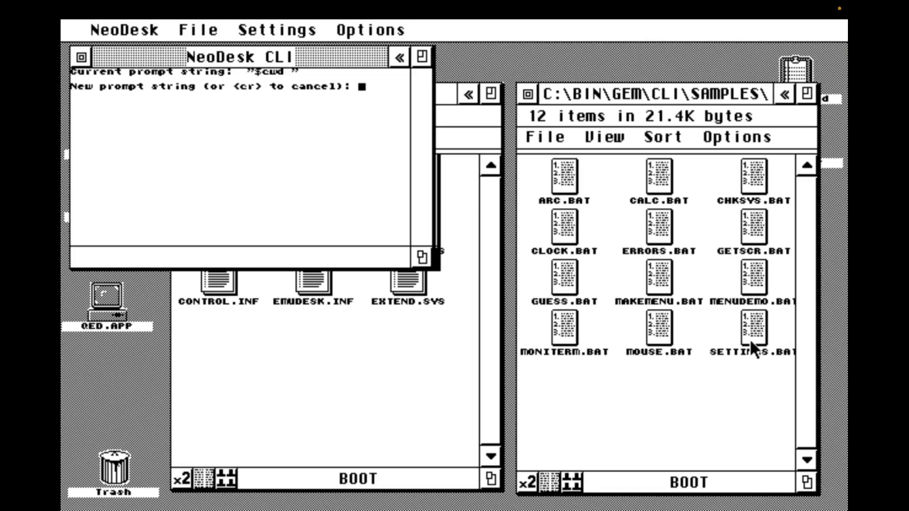
text("$cwd)
text(>)
key(Return)
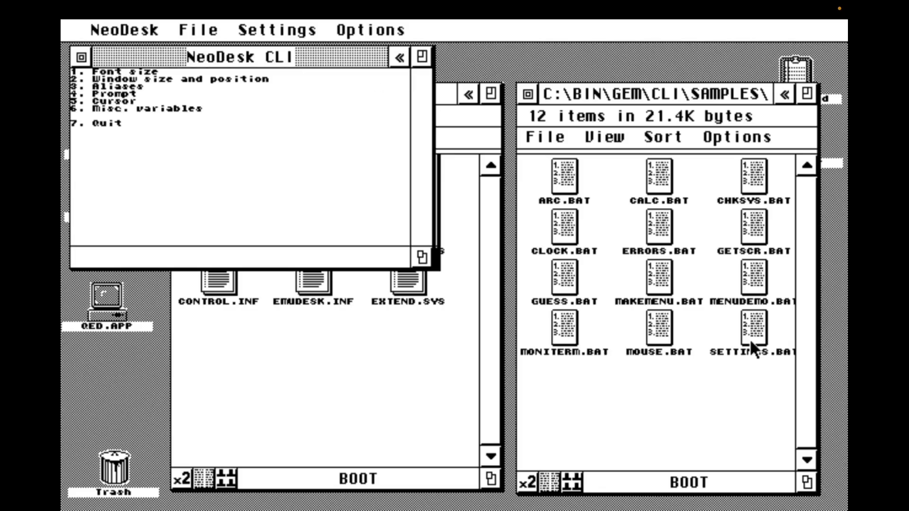
Step: Add C:\BIN\CMD to $path, quit the menu, and agree to write NEOAUTO.BAT
key(6)
text(1)
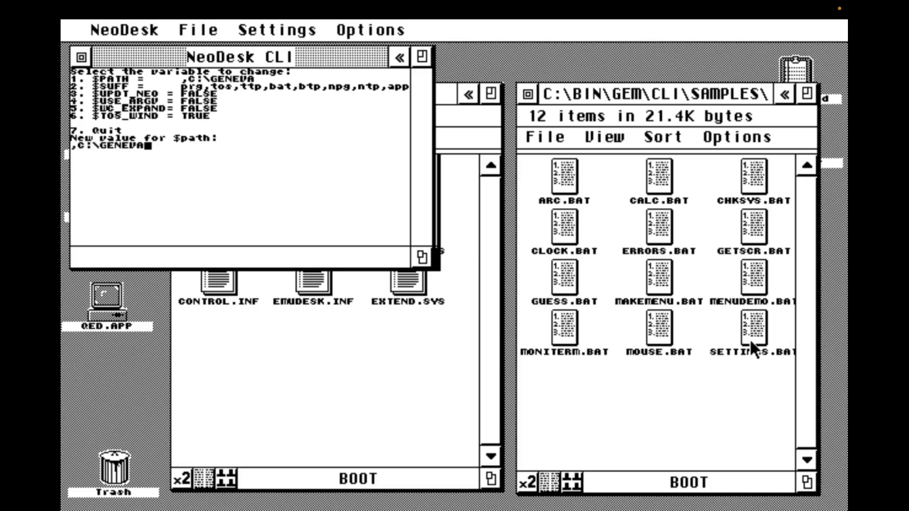
text(,)
text(C:\)
text(BIN\)
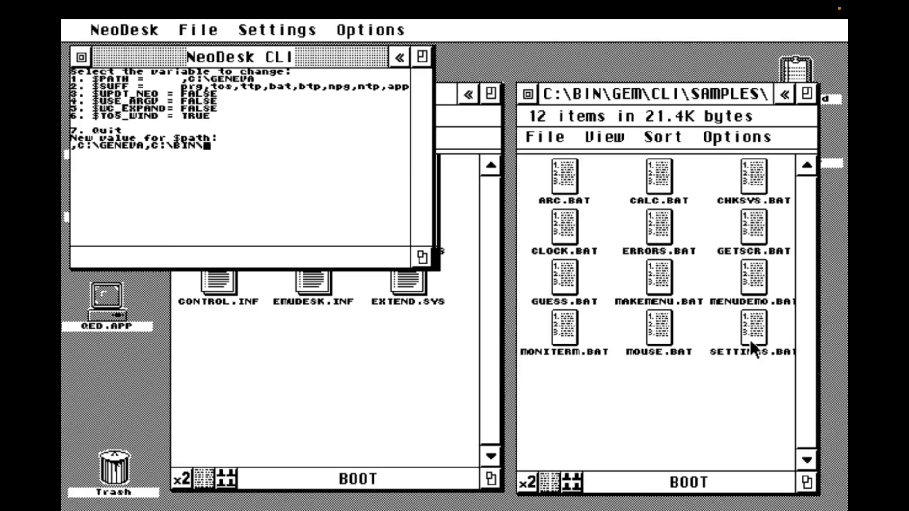
text(GMD)
key(Return)
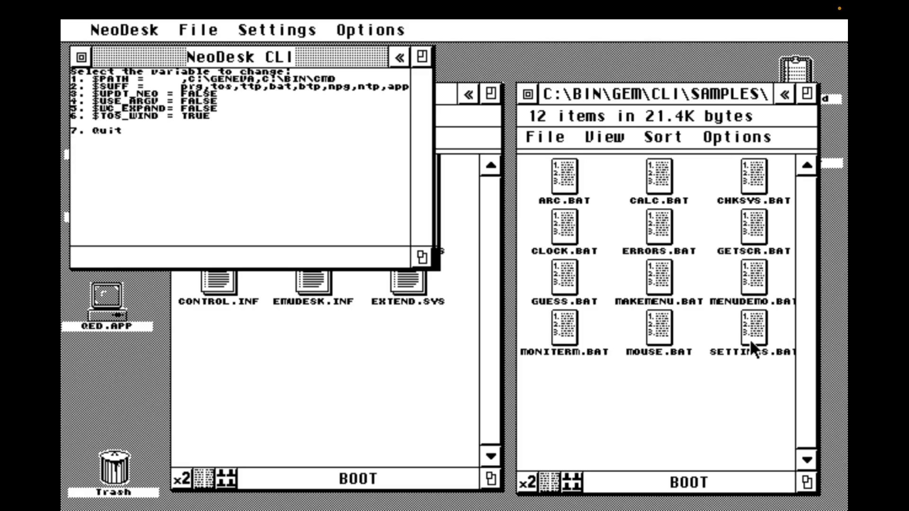
key(7)
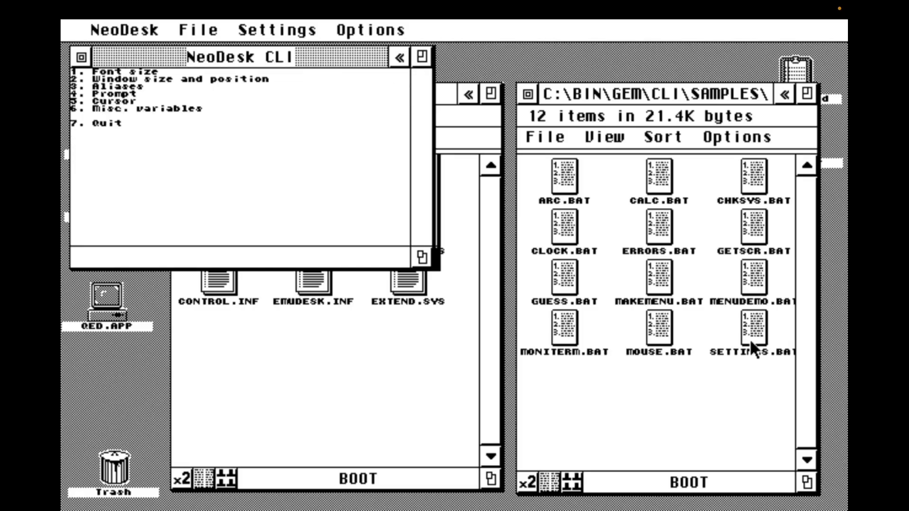
key(7)
key(Return)
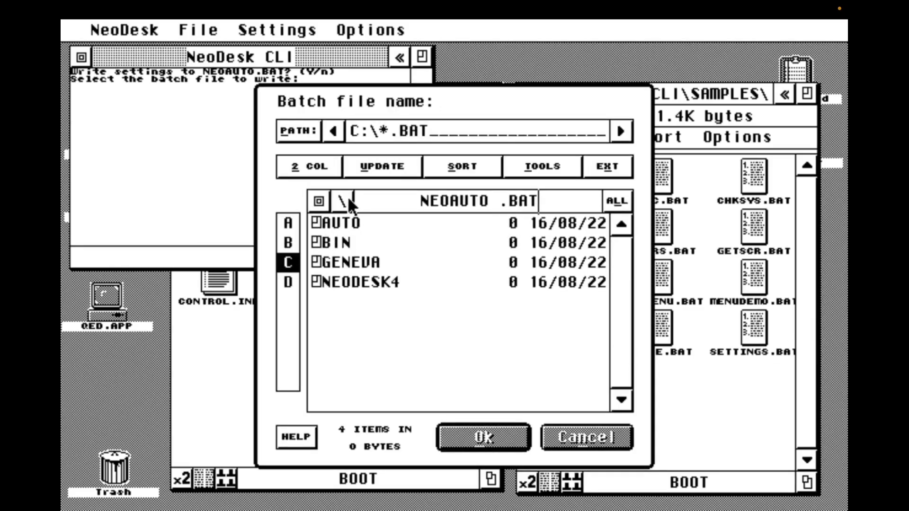
Step: Save NEOAUTO.BAT to C:\ and list the CLI variables with set
click(502, 438)
text(set)
key(Return)
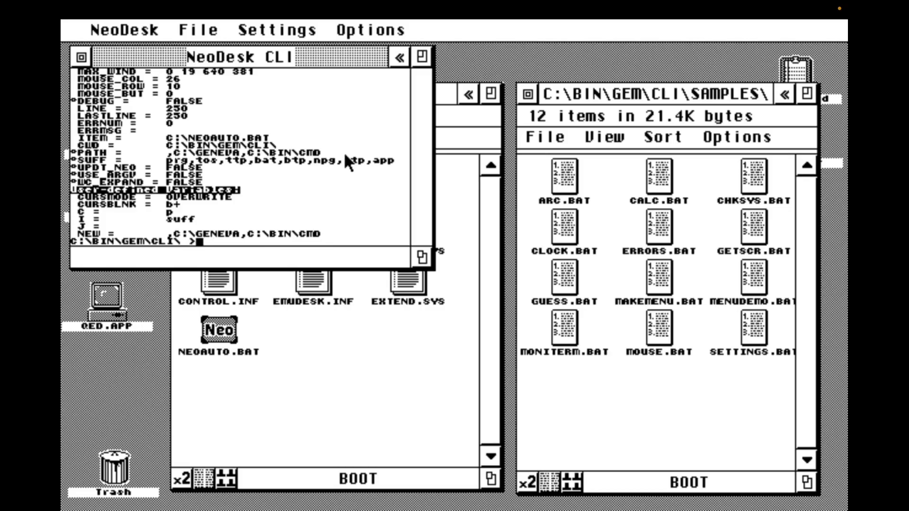
Step: Try the vim command, then launch the vi editor from the CLI
text(vim)
key(Return)
text(vi)
key(Return)
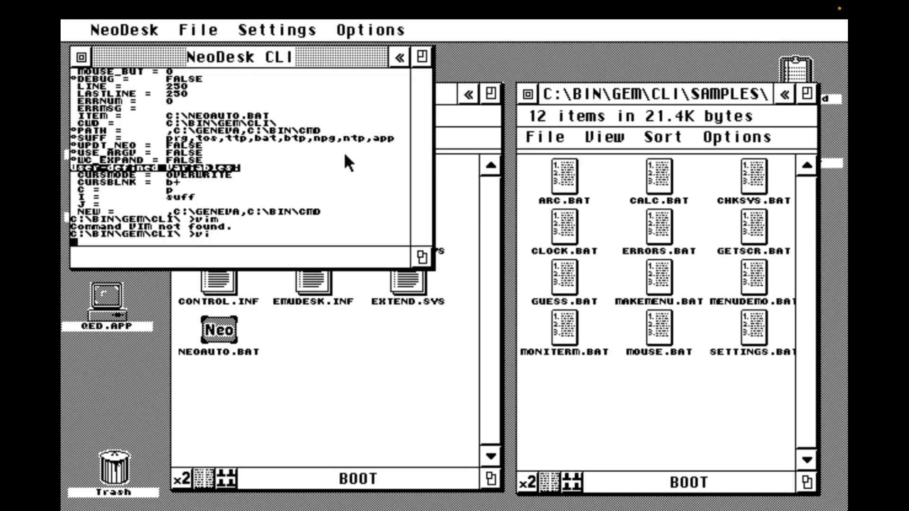